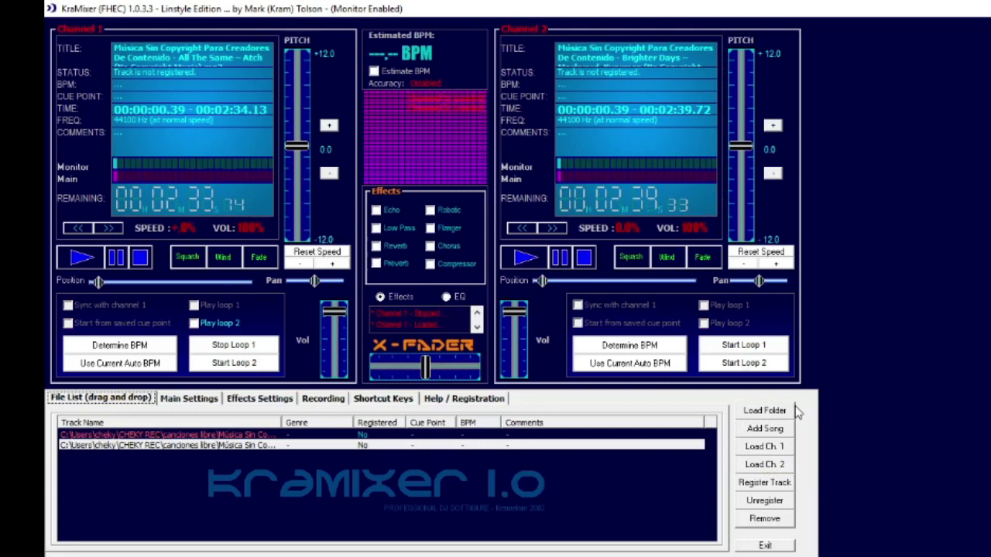
Load the Brighter Days track into channel 1, and switch the channel back to the All The Same track
left_click(758, 448)
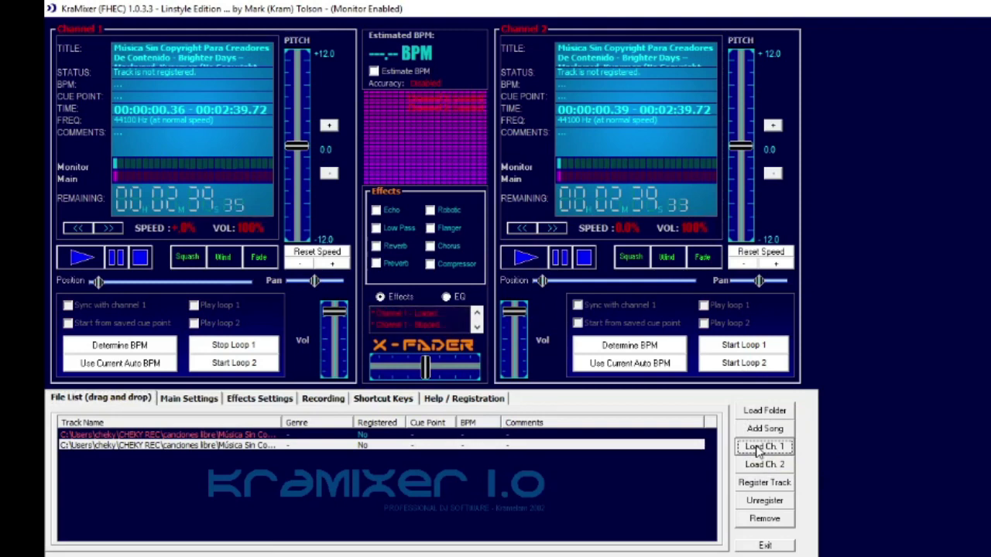
left_click(758, 452)
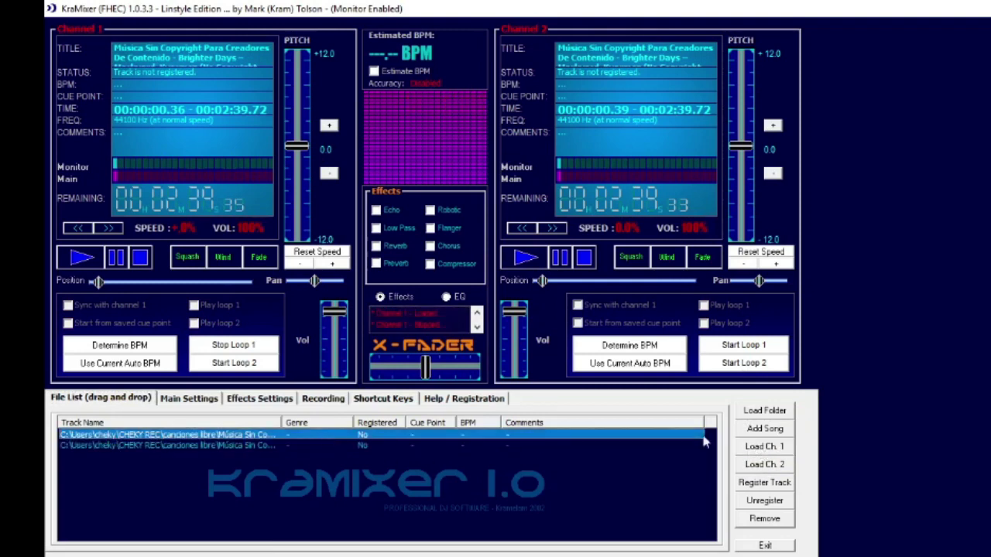
left_click(175, 446)
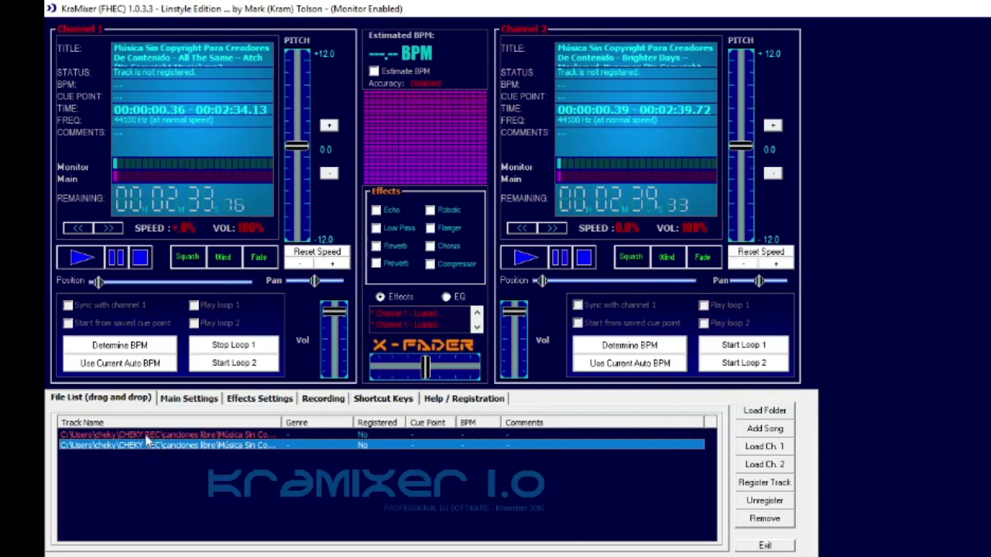
left_click(411, 436)
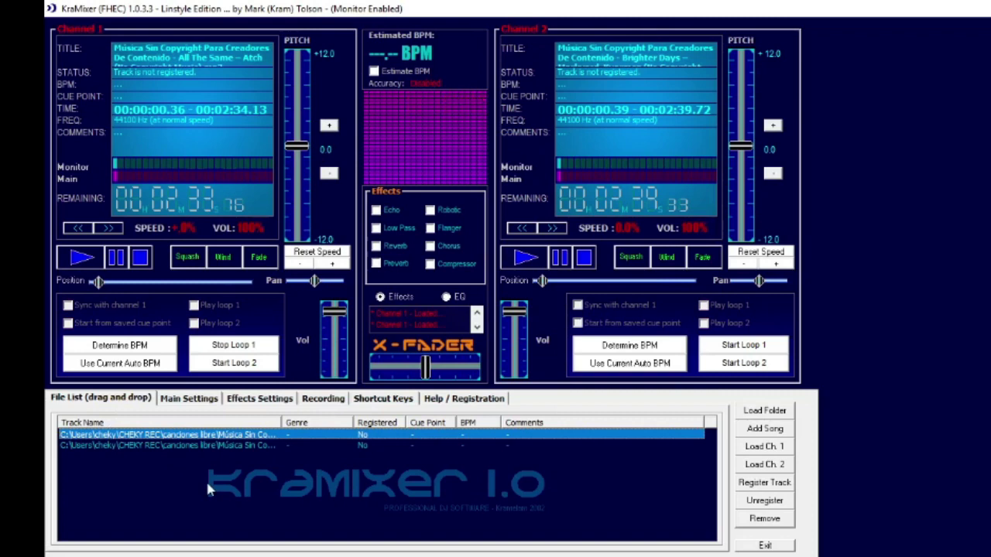
left_click(114, 396)
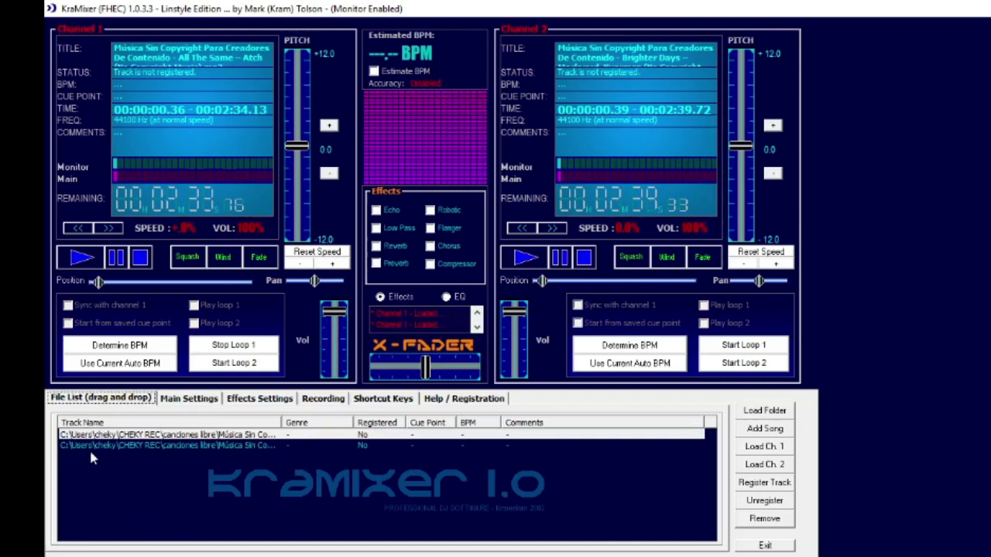
Set the performance mode to Optimised Mode and display the EQ section in place of the effects
left_click(193, 399)
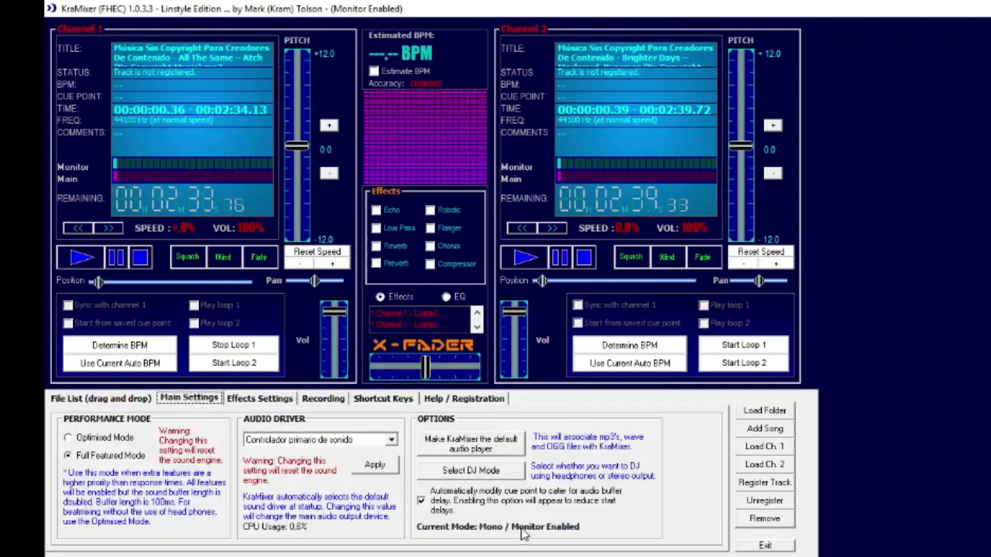
left_click(70, 438)
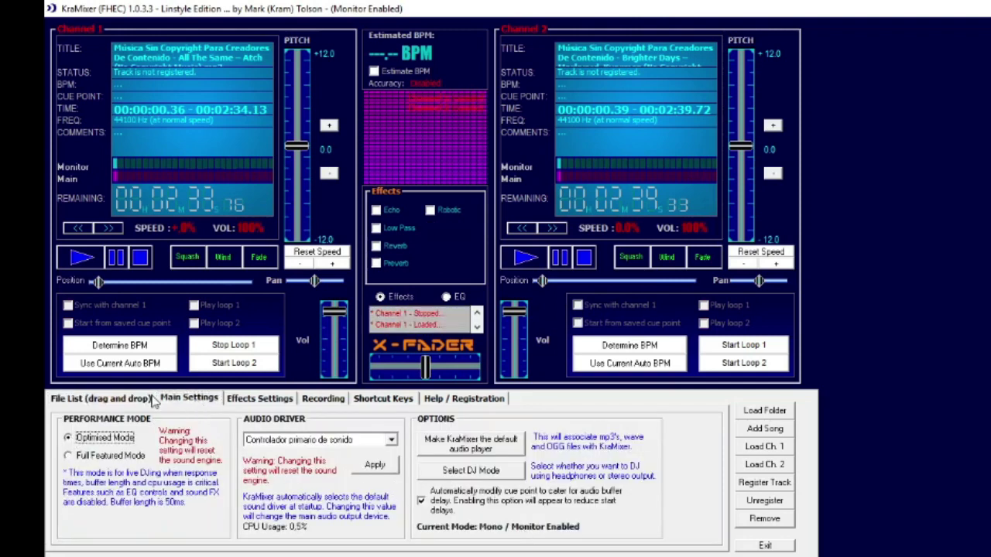
left_click(101, 397)
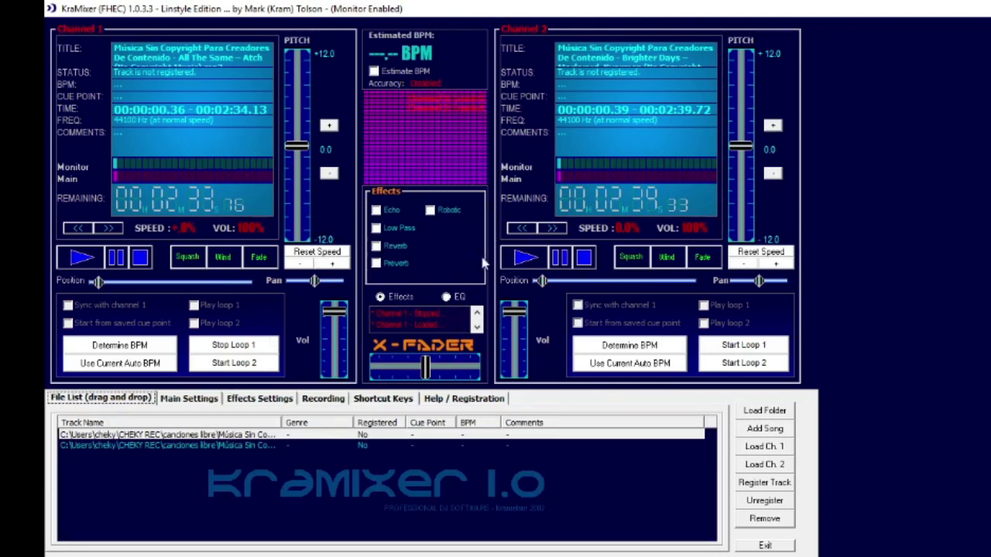
left_click(447, 297)
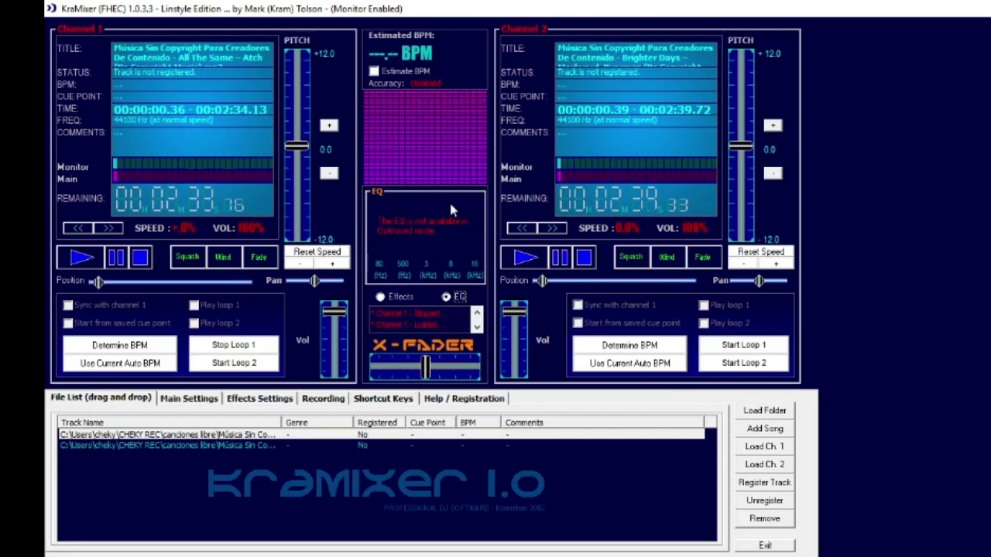
Set the performance mode to Full Featured Mode, and review the audio driver choice and the effects settings
left_click(189, 399)
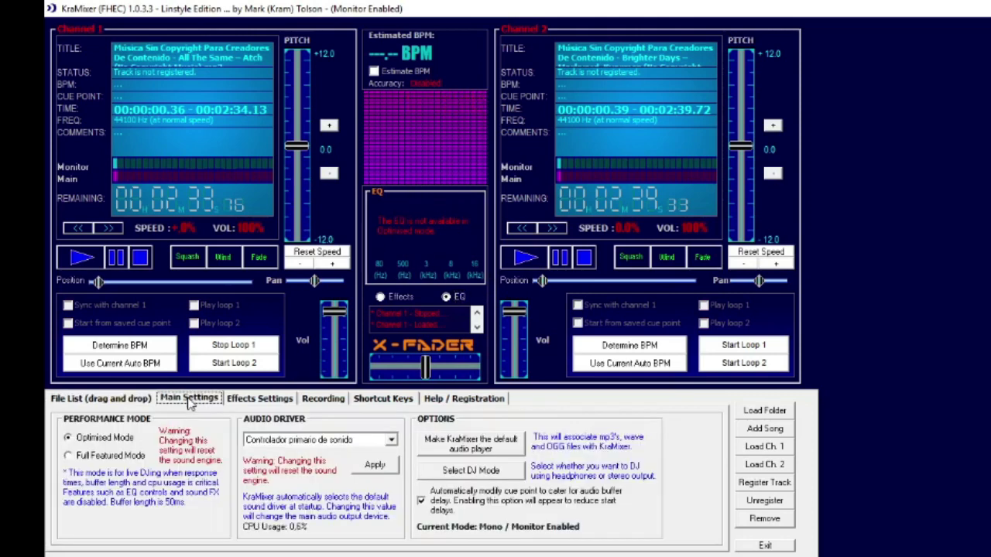
left_click(68, 457)
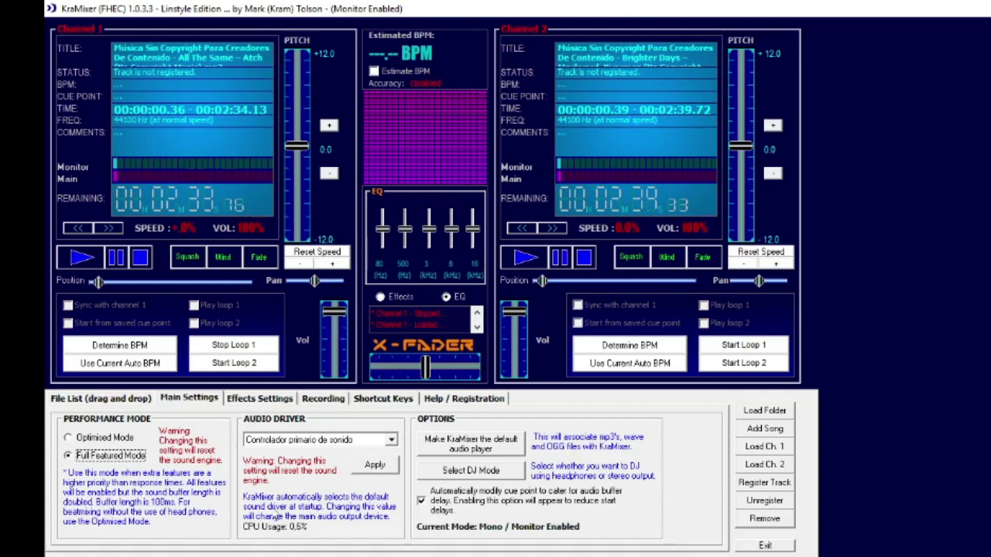
left_click(392, 440)
left_click(391, 440)
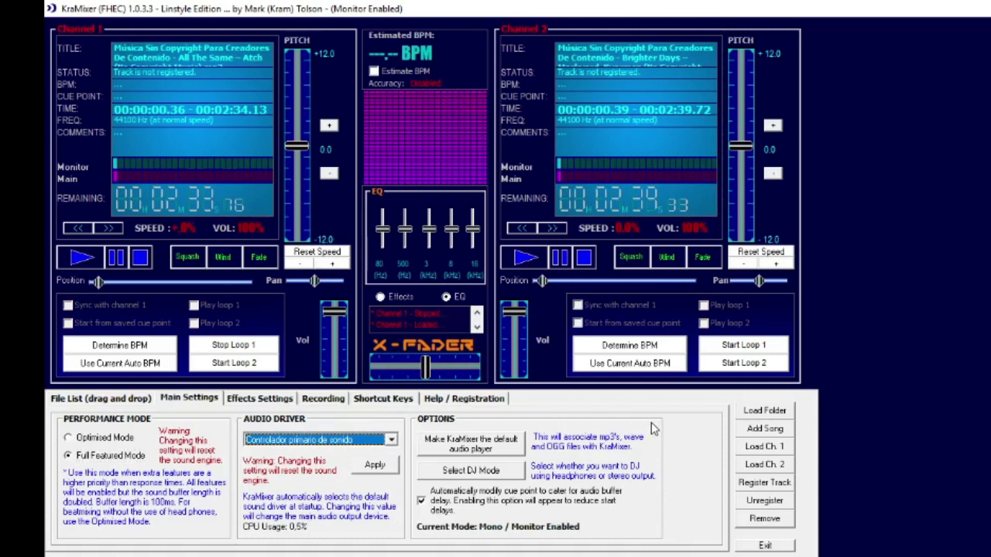
left_click(257, 401)
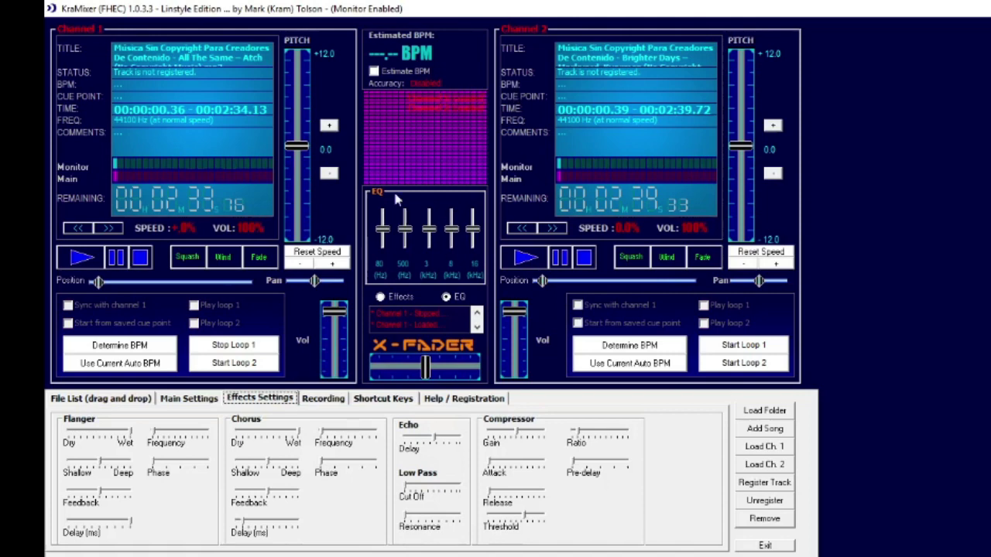
Check the recorder's MP3 save location on the desktop, and start and stop a recording of the mix
left_click(324, 399)
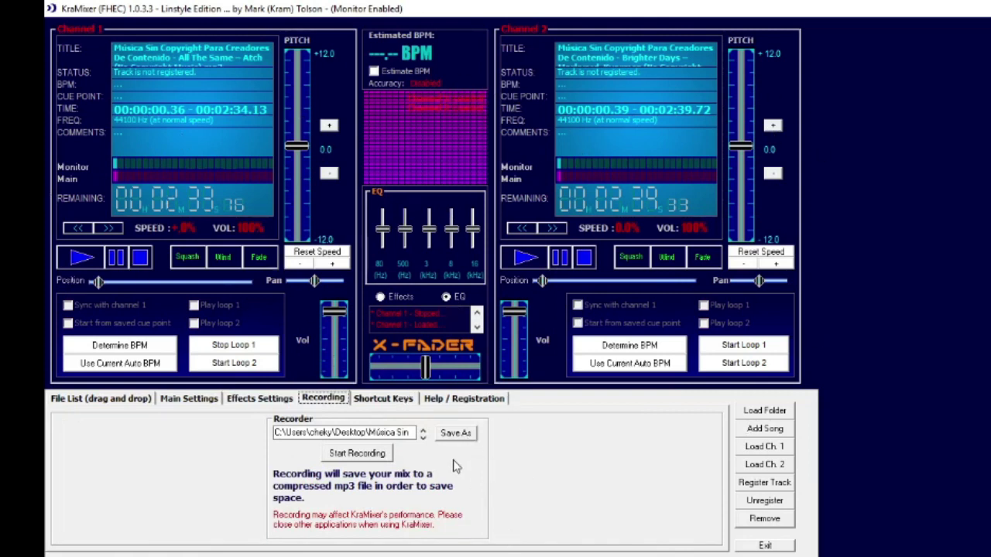
left_click(455, 433)
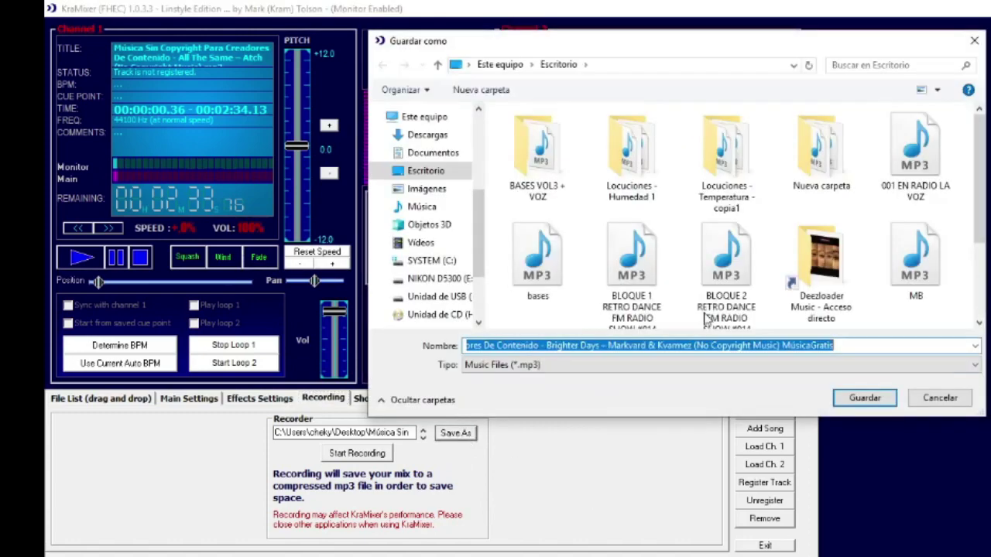
left_click(865, 397)
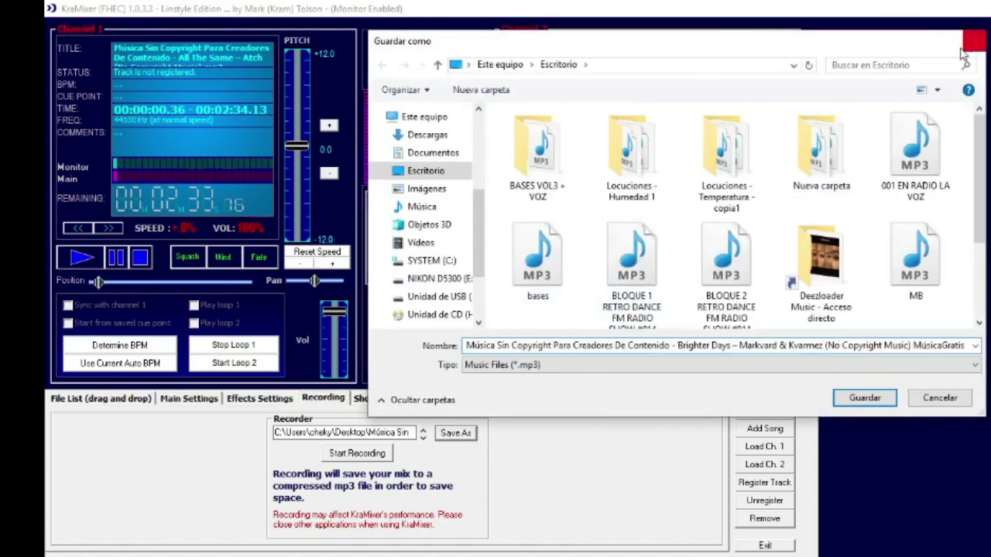
left_click(754, 440)
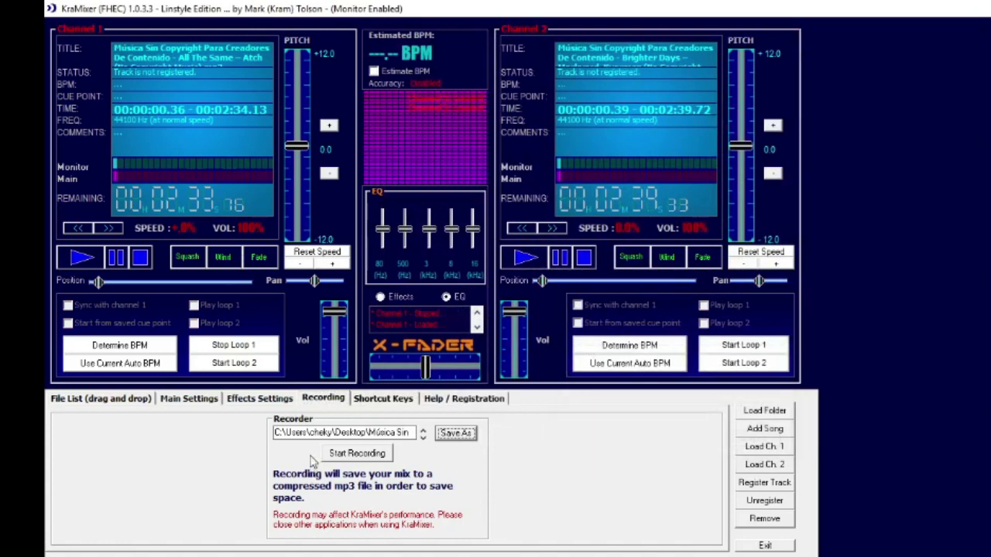
left_click(357, 453)
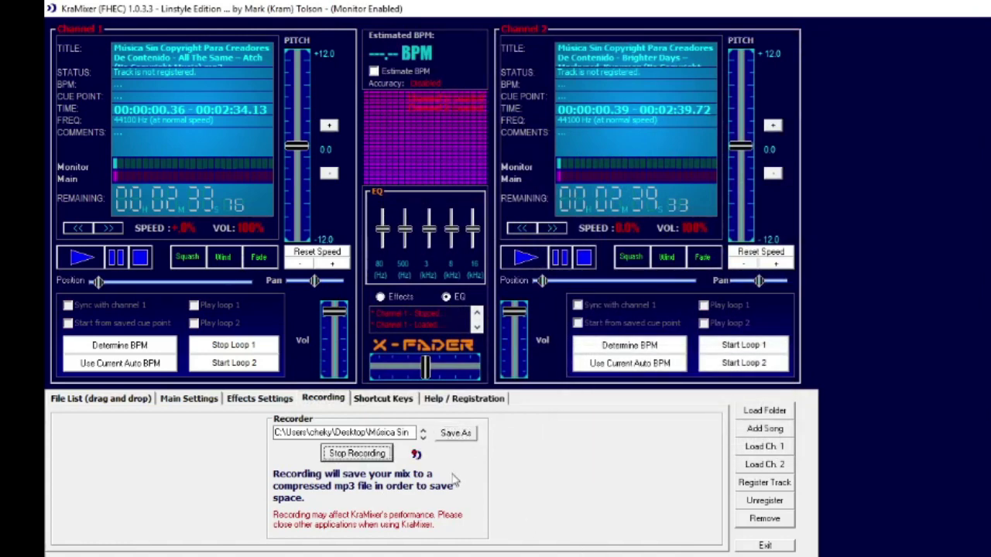
left_click(352, 457)
Review the keyboard shortcuts for both channels and return to the track list
left_click(396, 401)
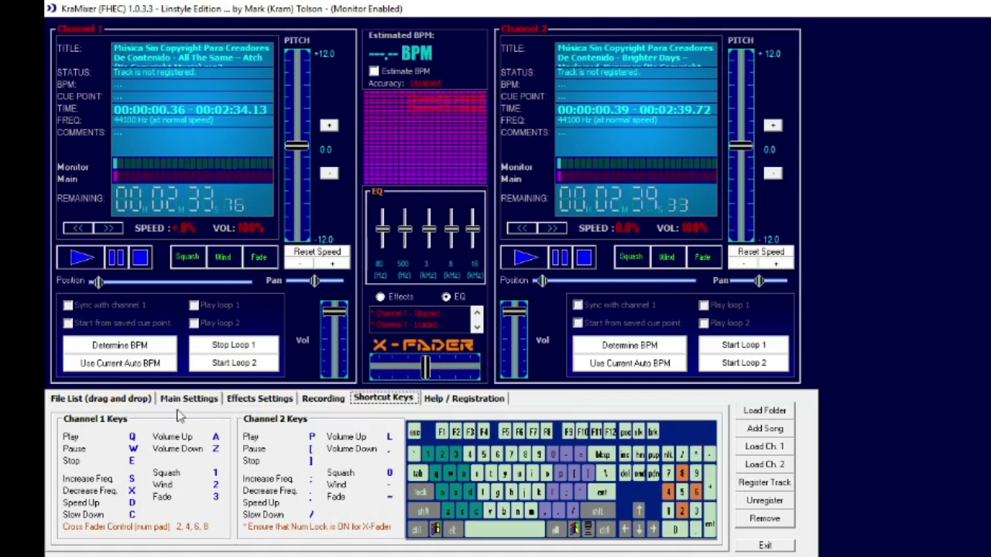
left_click(100, 397)
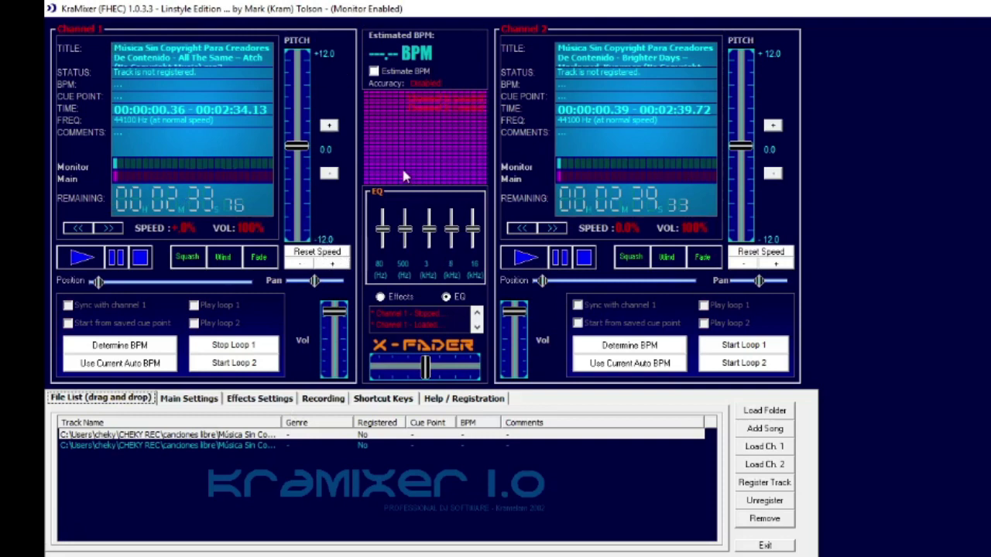
Briefly bend channel 1's pitch up and down to try out the pitch nudge controls
left_click(329, 126)
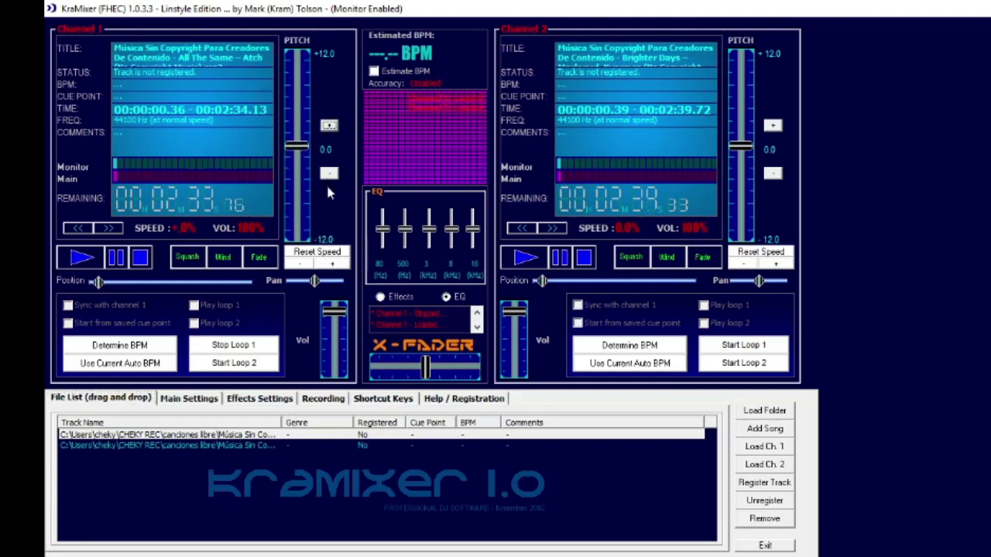
left_click(329, 173)
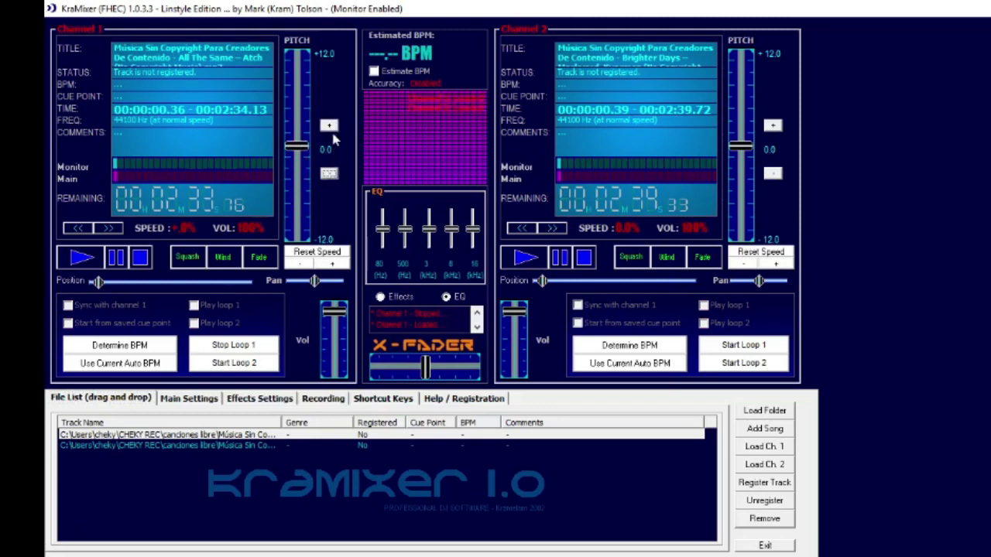
left_click(329, 125)
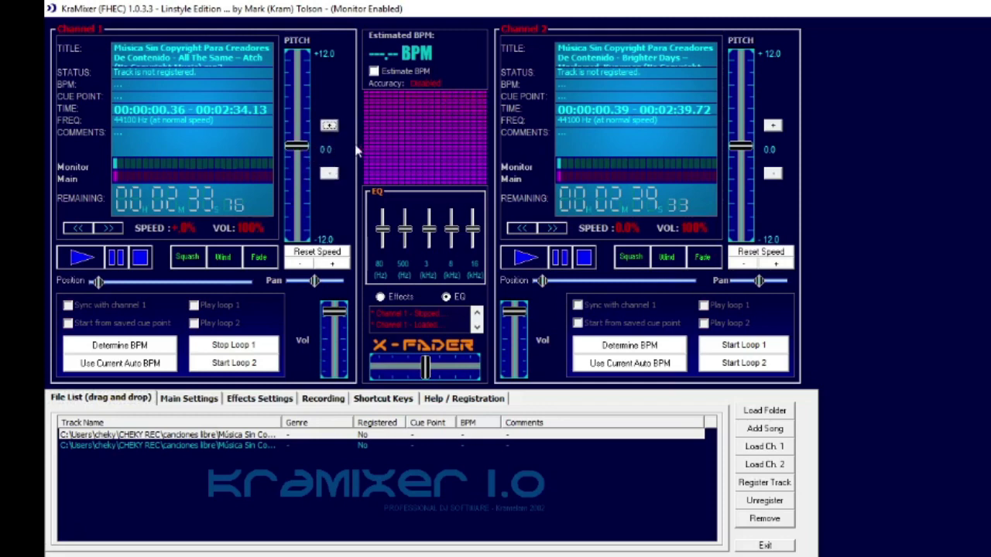
left_click(329, 172)
left_click(329, 172)
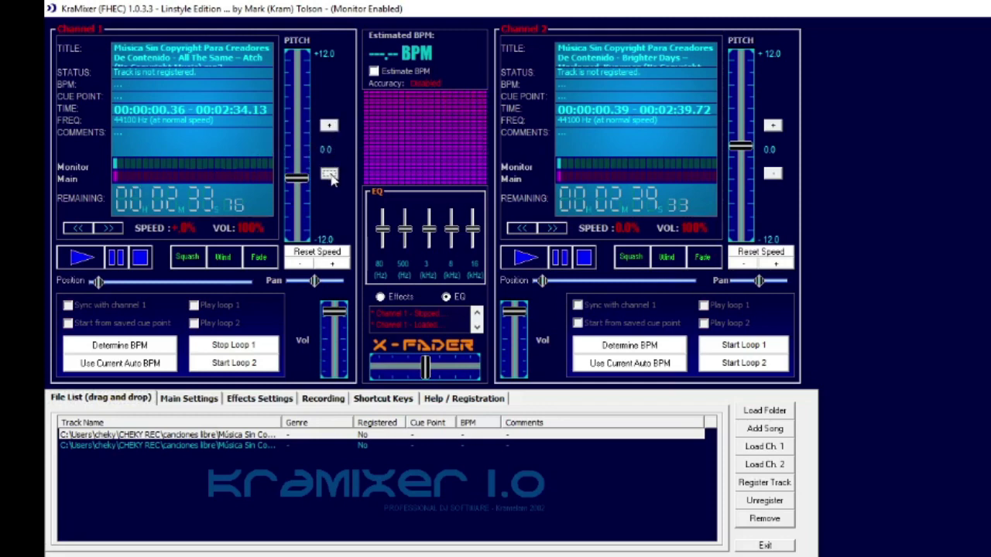
Widen channel 1's pitch range to plus and minus 38.0
left_click(338, 265)
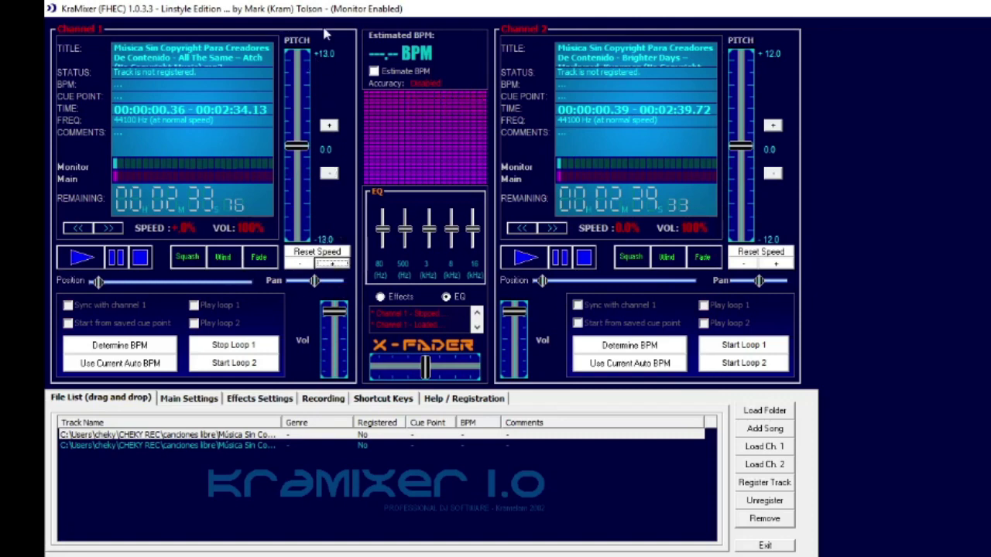
left_click(337, 264)
left_click(337, 265)
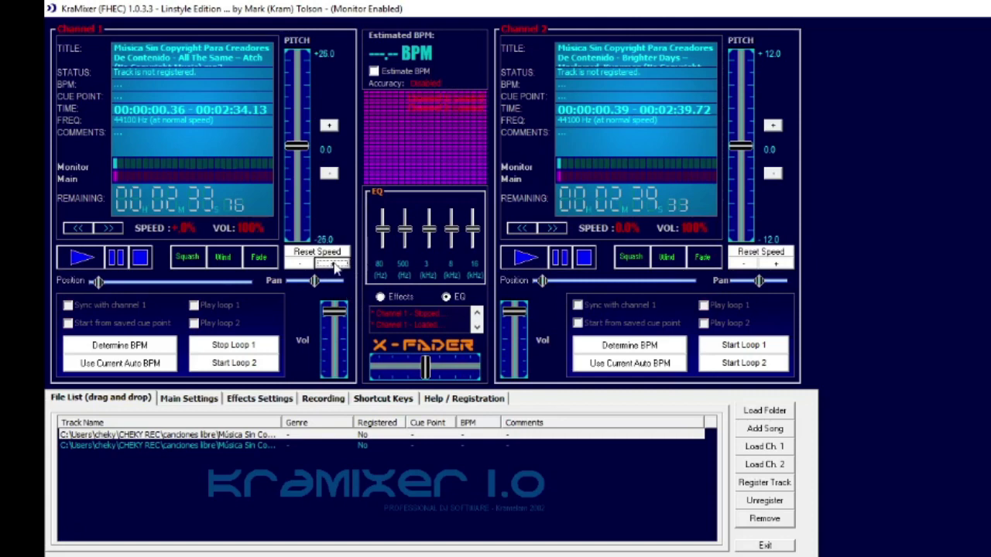
left_click(332, 264)
left_click(333, 264)
left_click(333, 264)
left_click(333, 264)
left_click(334, 264)
Lower channel 1's pitch fader and reset the channel's speed
left_click_drag(294, 153, 296, 212)
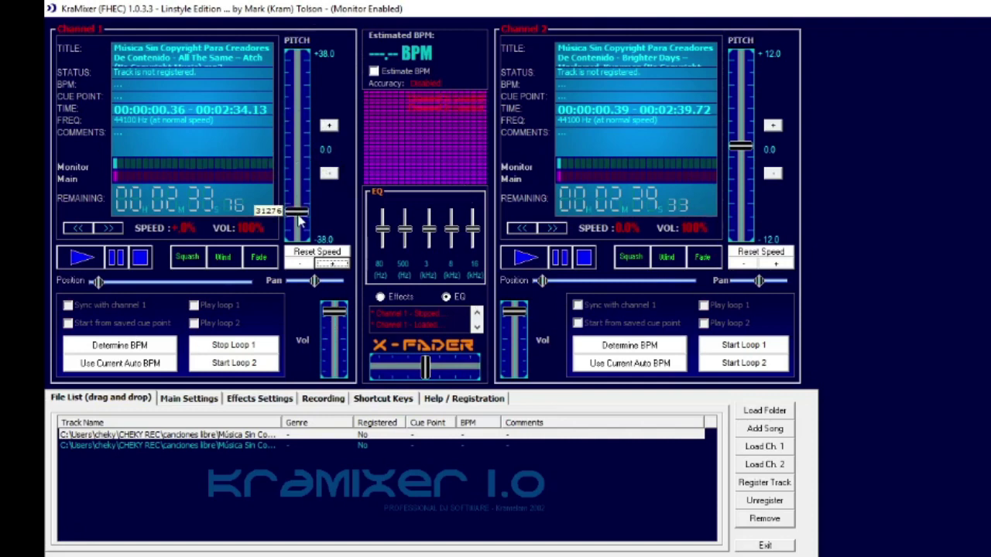
left_click(314, 254)
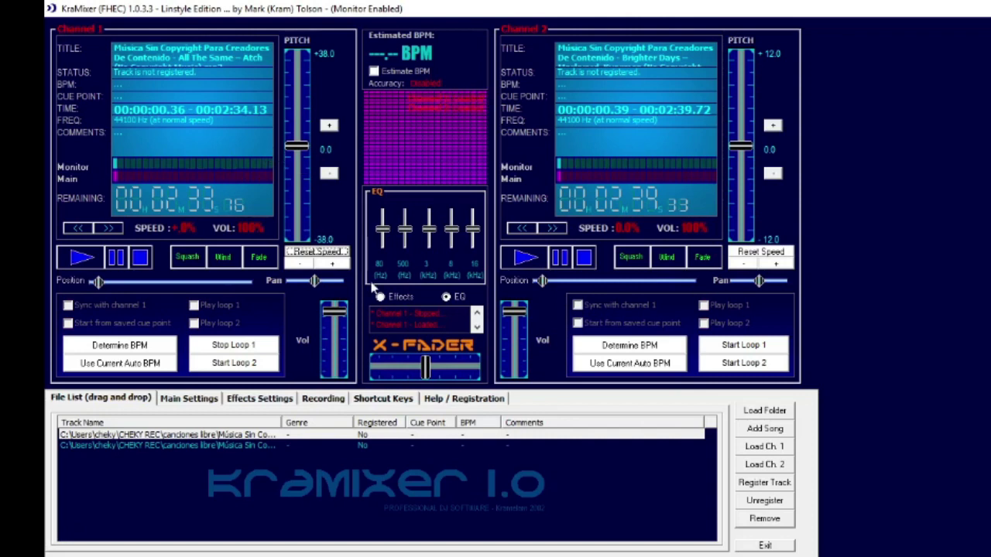
Try to determine channel 1's BPM, and end loop 1 and turn on its playback
left_click(120, 346)
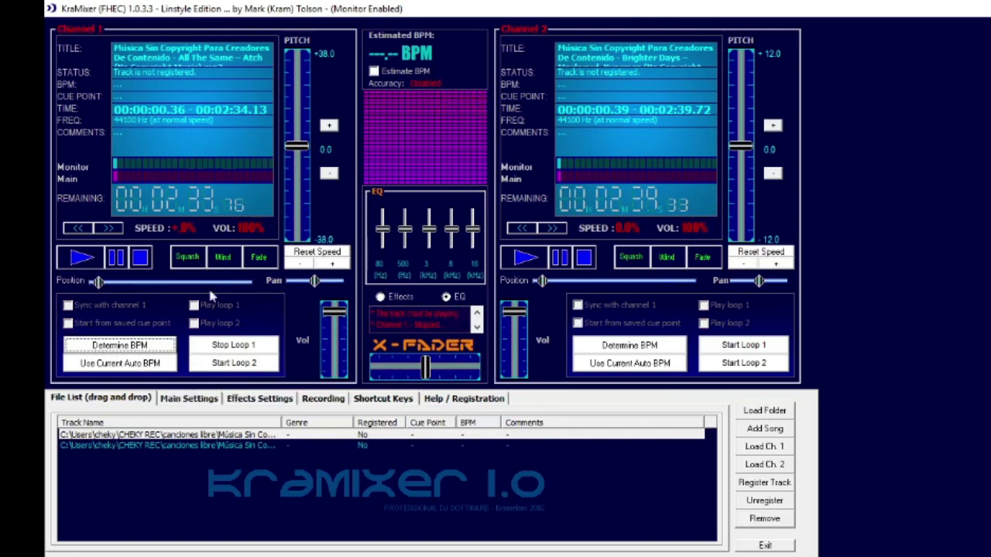
left_click(243, 350)
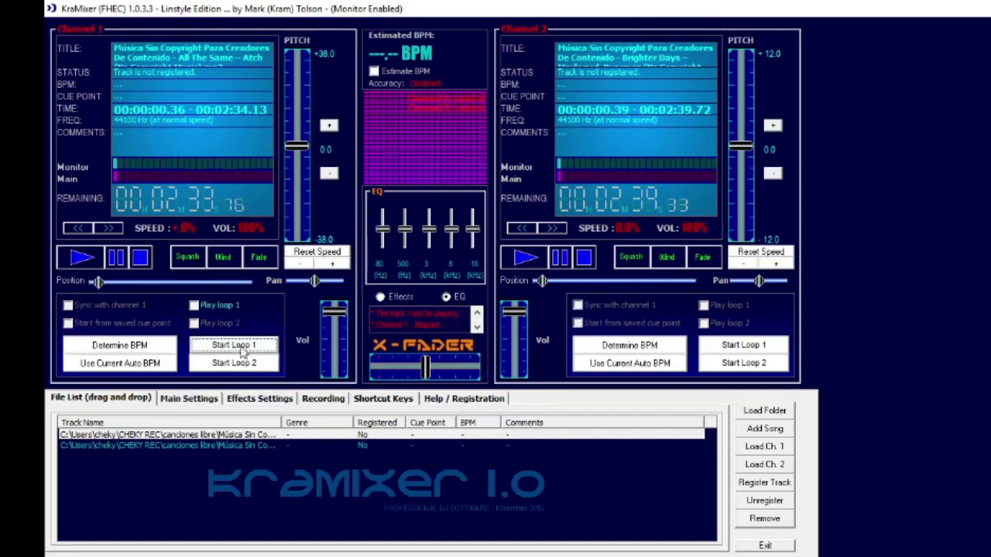
left_click(196, 305)
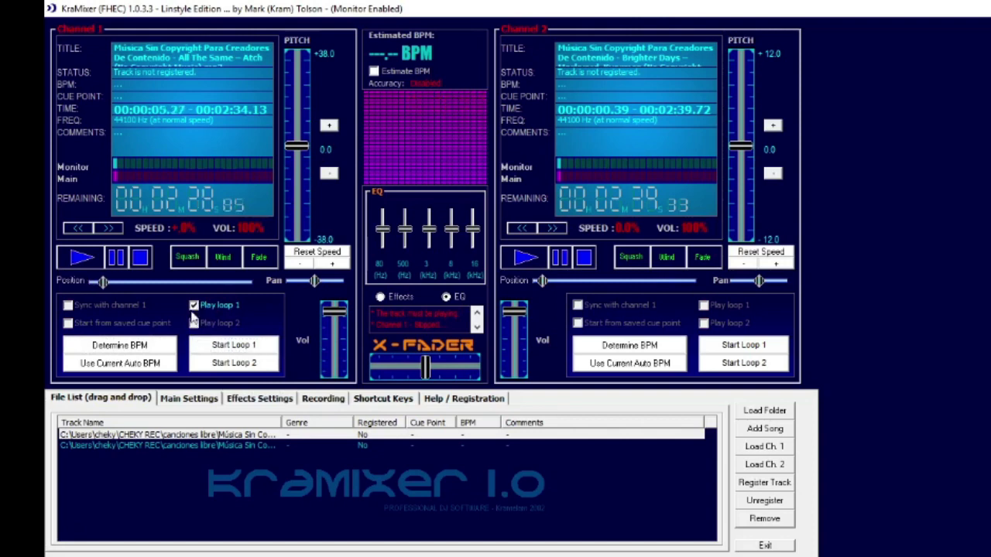
Record loop 2 on channel 1 and try its playback, leaving both loops switched off
left_click(230, 363)
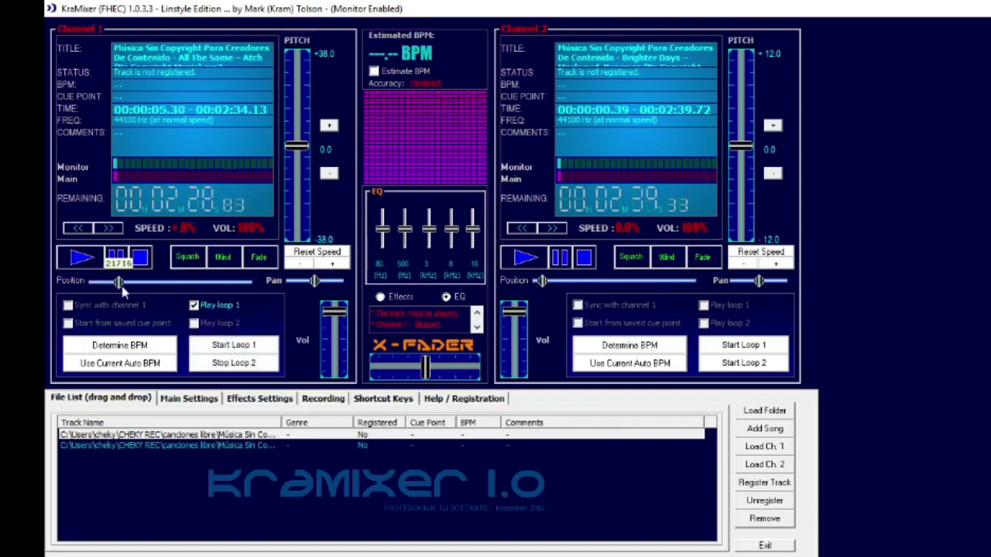
left_click(248, 363)
left_click(194, 324)
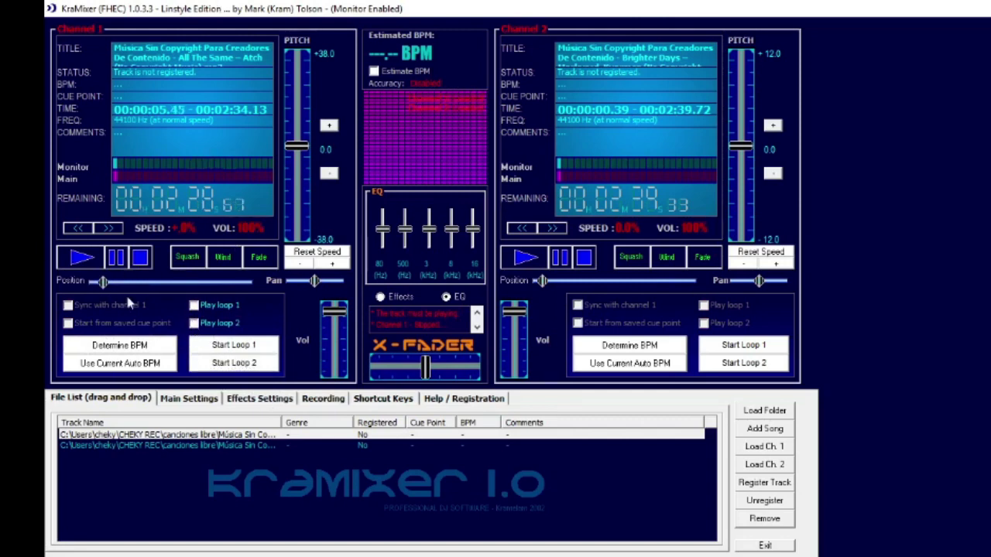
Show the effects section in place of the EQ and play channel 1 from the start of its track
mouse_move(100, 284)
left_click(380, 297)
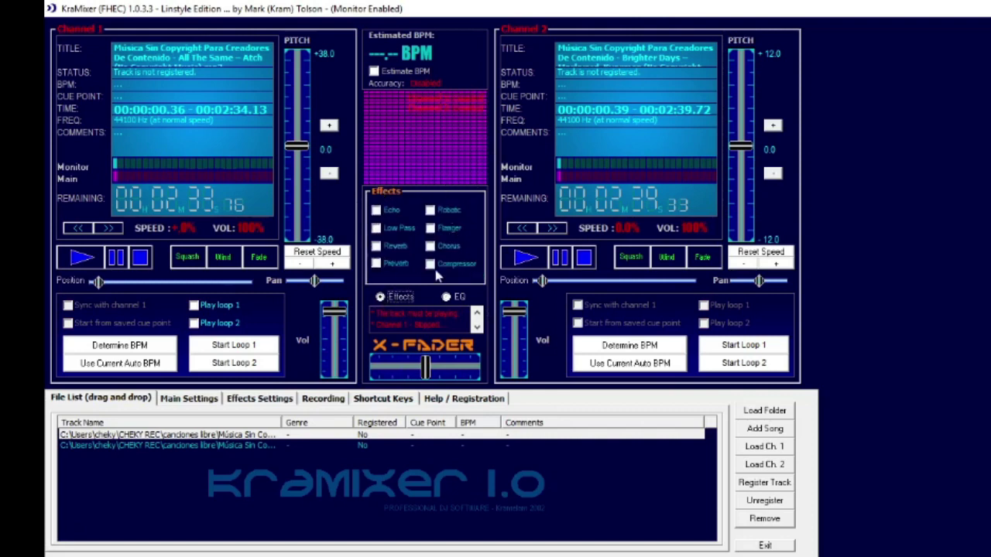
left_click(88, 261)
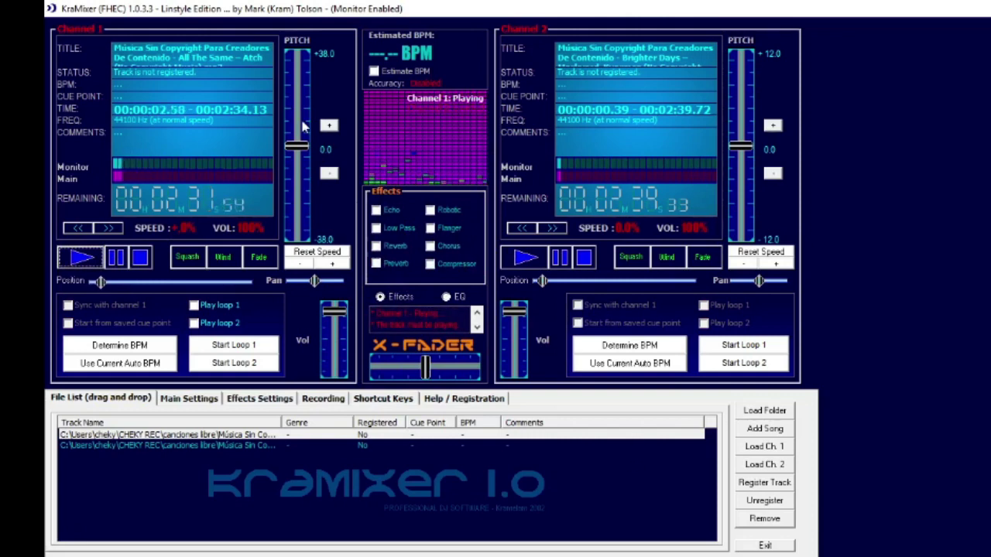
Try the Squash effect on channel 1 and restart its track from the beginning
left_click(189, 262)
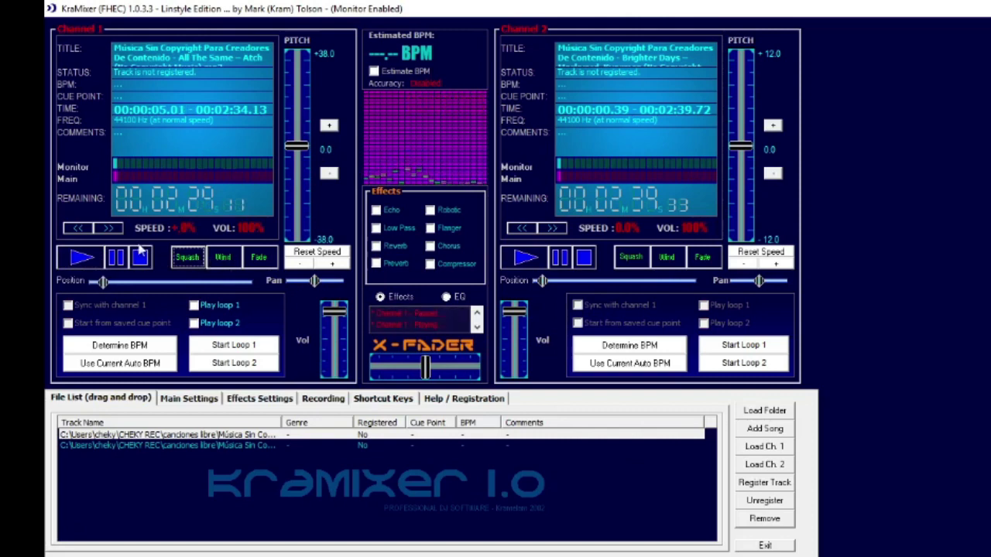
left_click(138, 260)
left_click(85, 259)
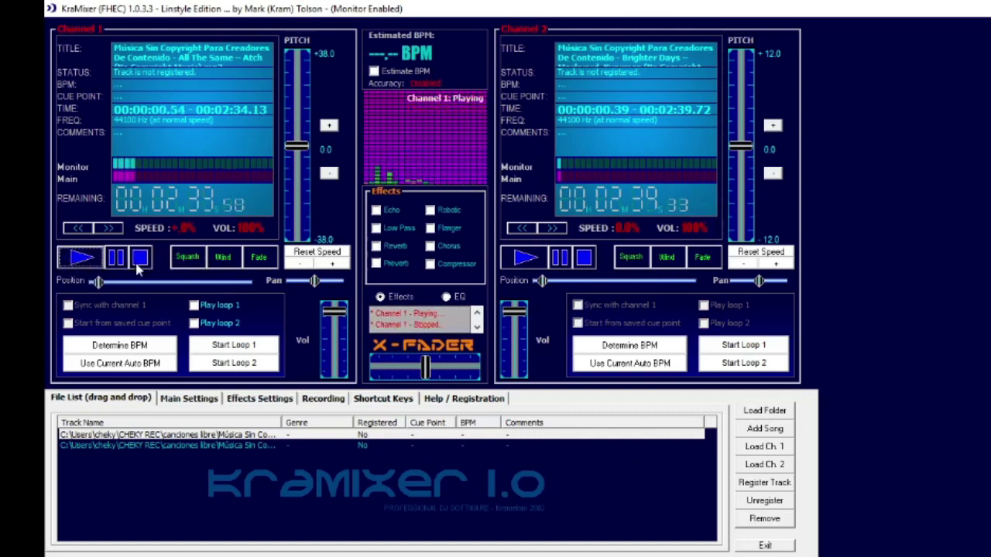
Skip ahead in channel 1's track to try the Wind effect, and stop the channel
left_click(236, 283)
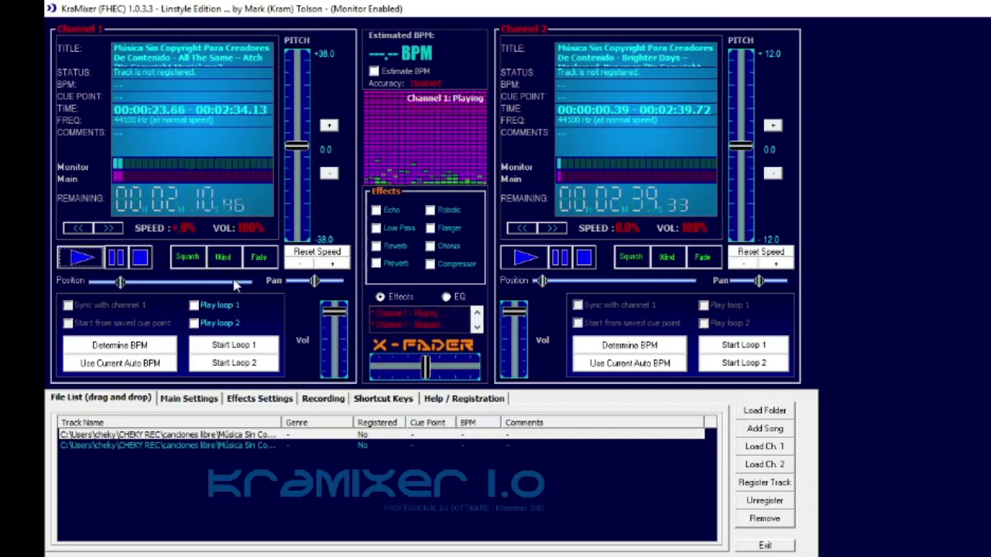
left_click(183, 283)
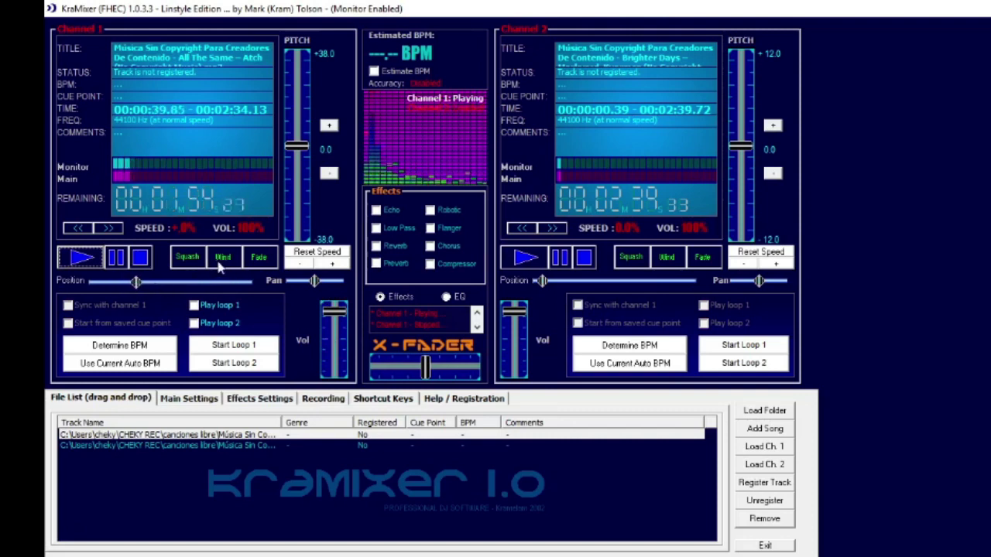
left_click(221, 258)
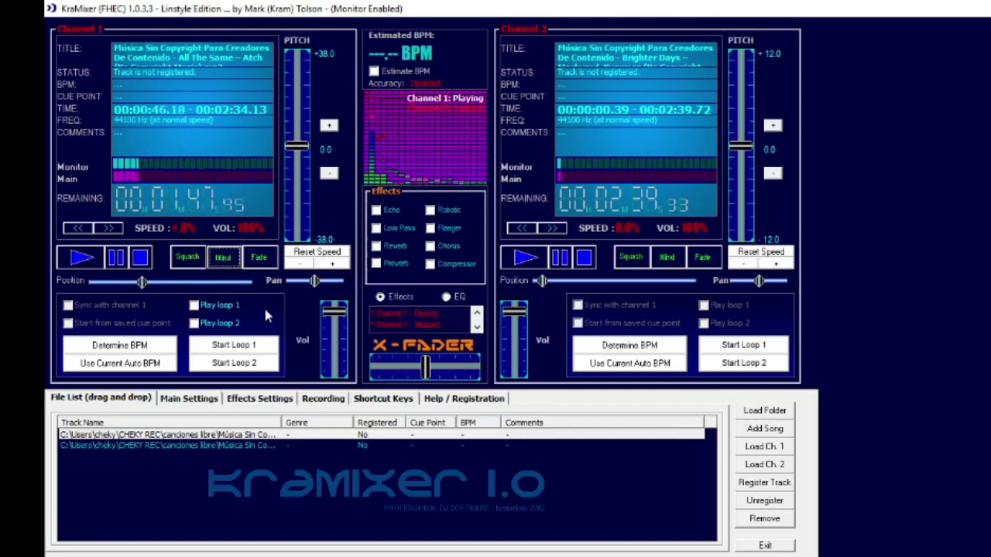
left_click(139, 259)
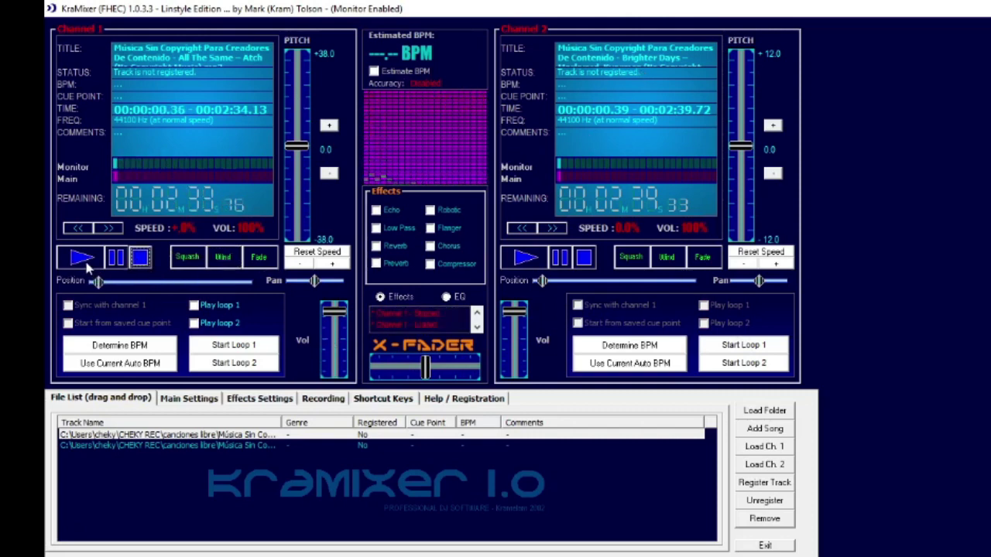
Play channel 1 from about 0:48 and try the Echo, Low Pass, Reverb and Preverb effects one at a time
left_click_drag(121, 282, 144, 281)
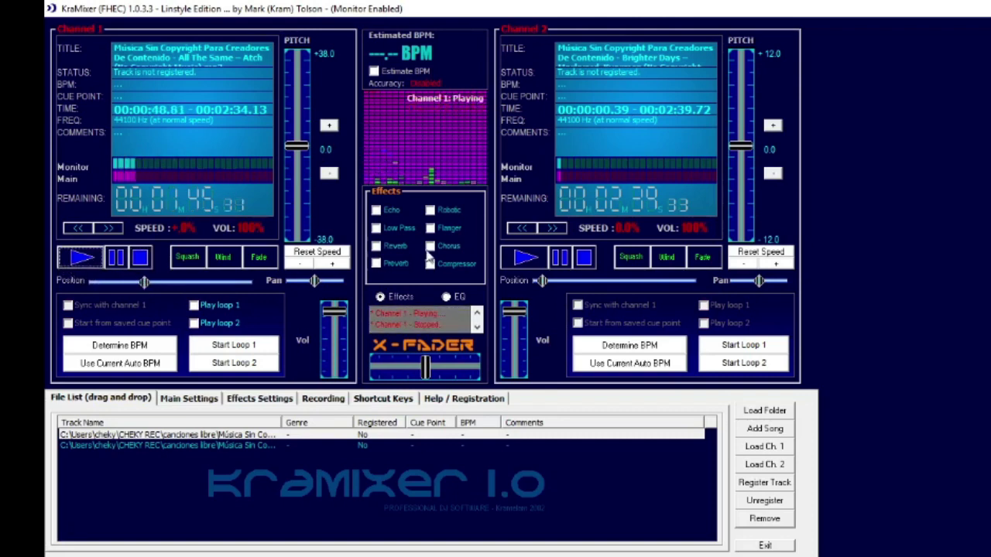
left_click(375, 211)
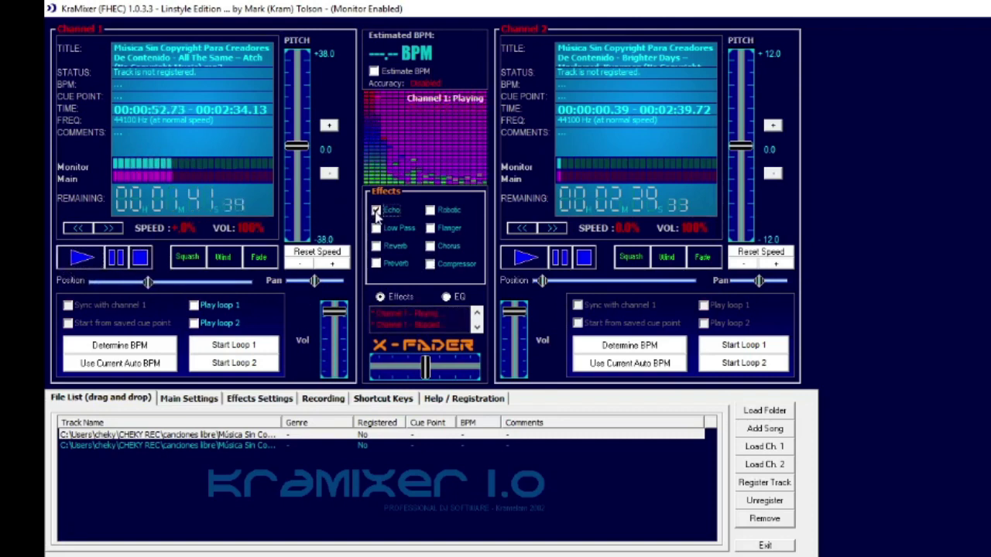
left_click(376, 228)
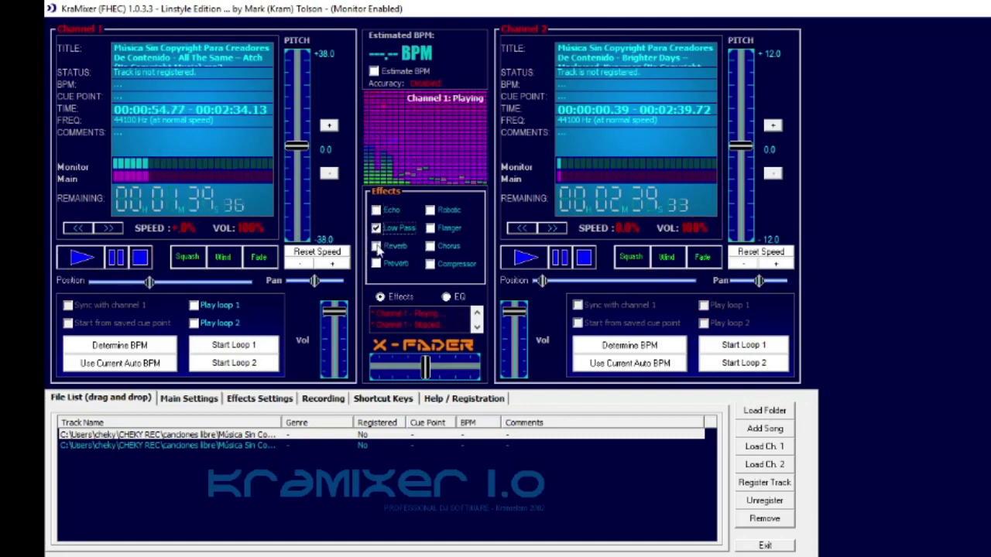
left_click(375, 247)
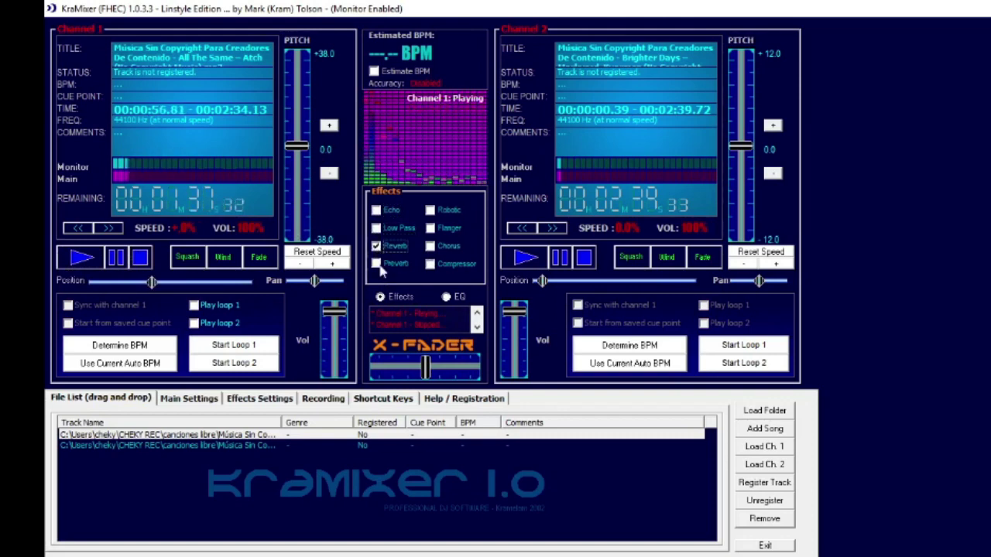
left_click(376, 264)
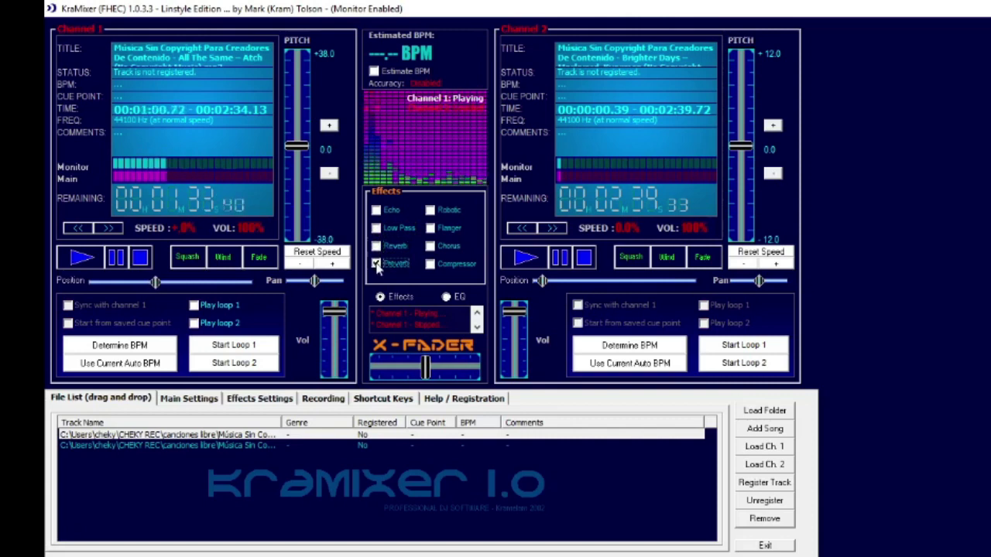
Try the Robotic, Flanger, Chorus and Compressor effects one at a time on the playing track
left_click(430, 209)
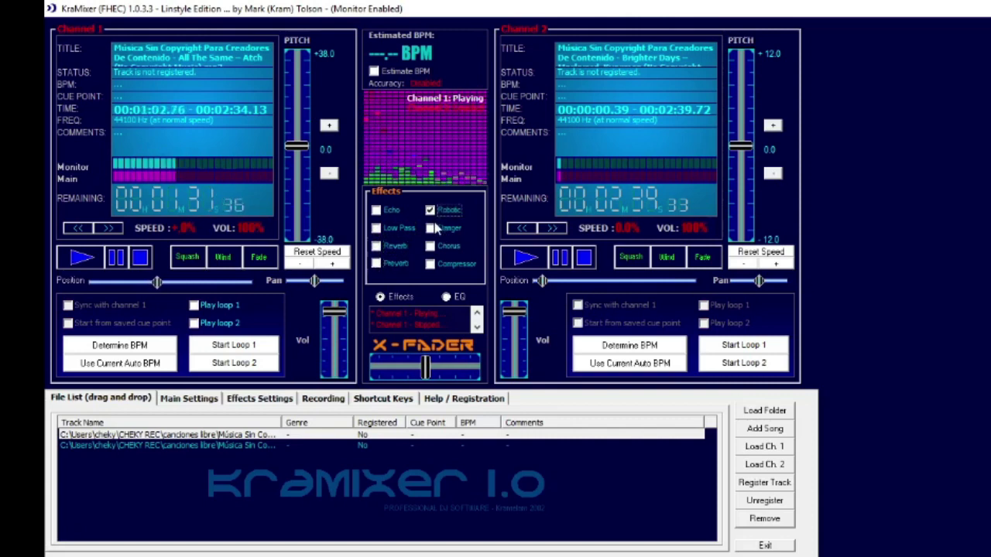
left_click(430, 229)
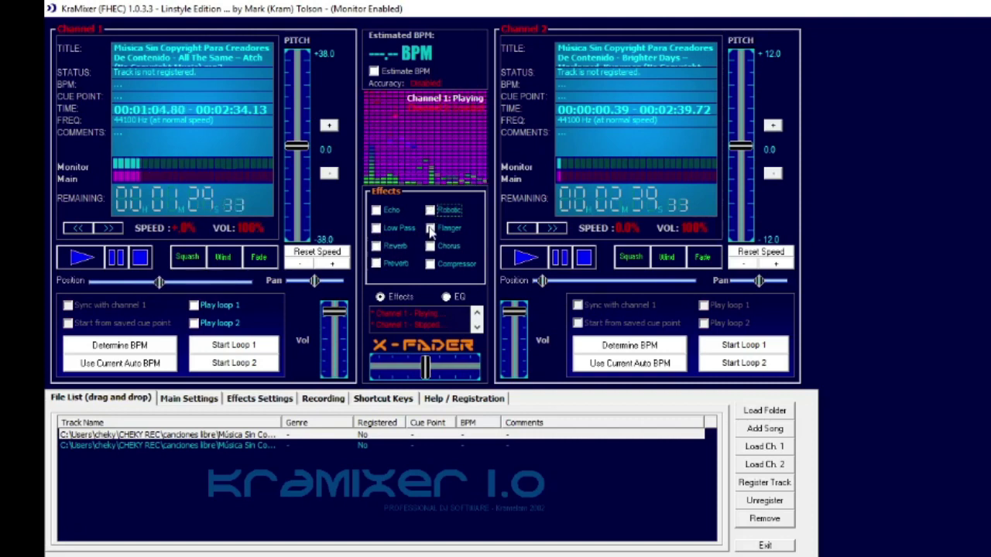
left_click(430, 229)
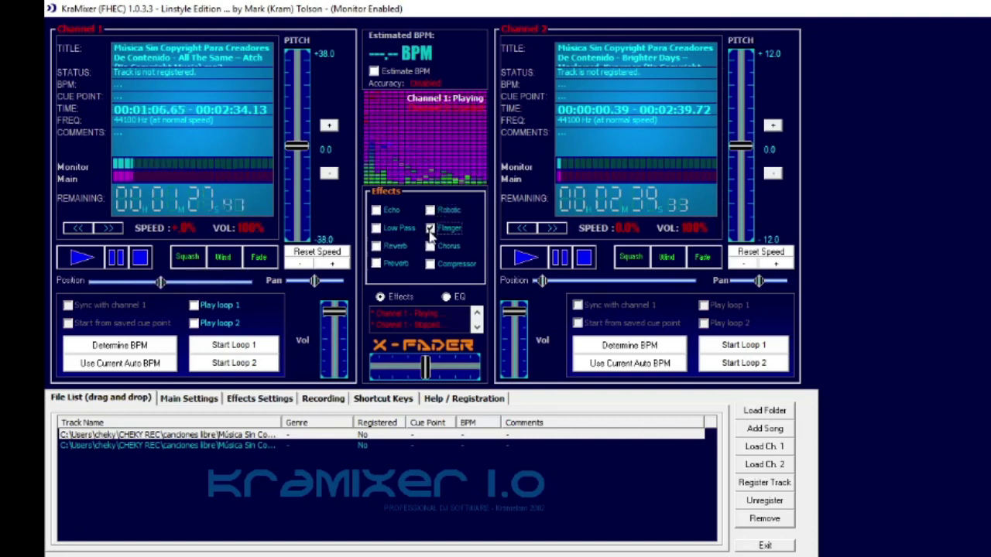
left_click(431, 246)
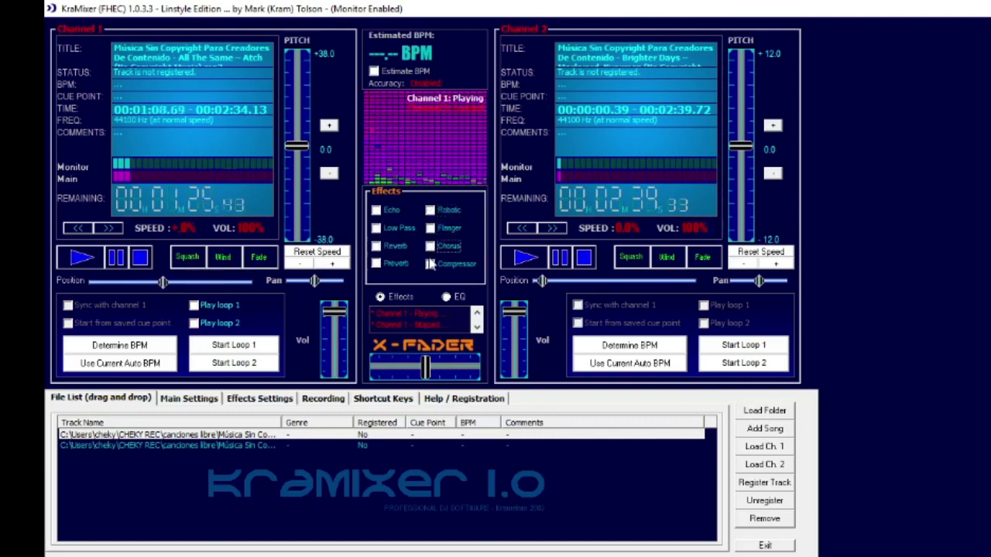
left_click(431, 264)
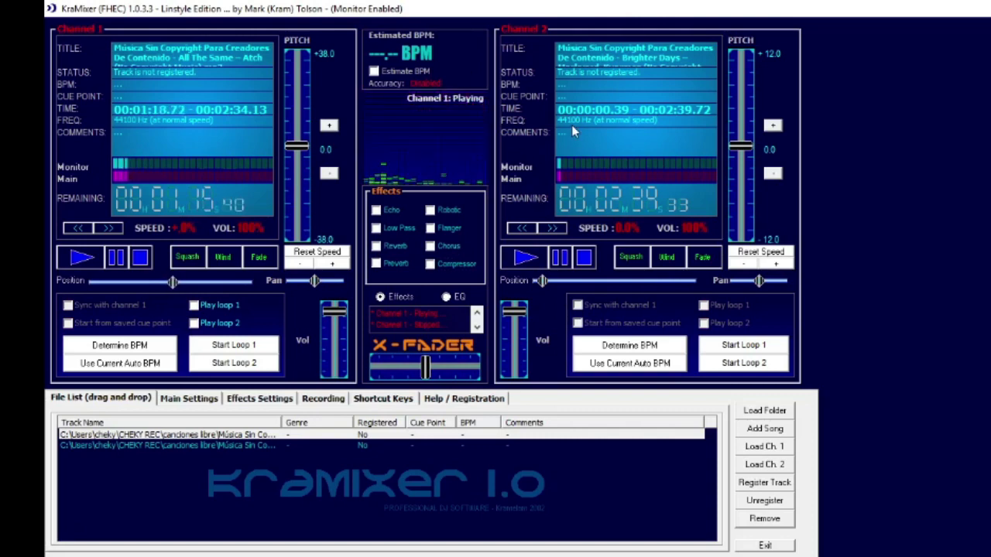
Show the EQ section, and lower its first four bands to the minimum while channel 1 plays from further ahead
left_click(445, 297)
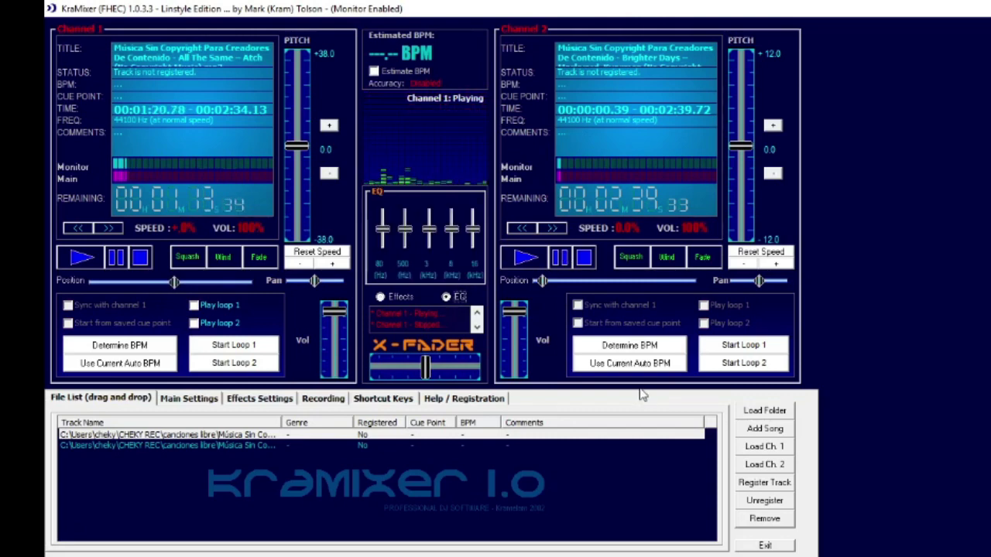
left_click(208, 281)
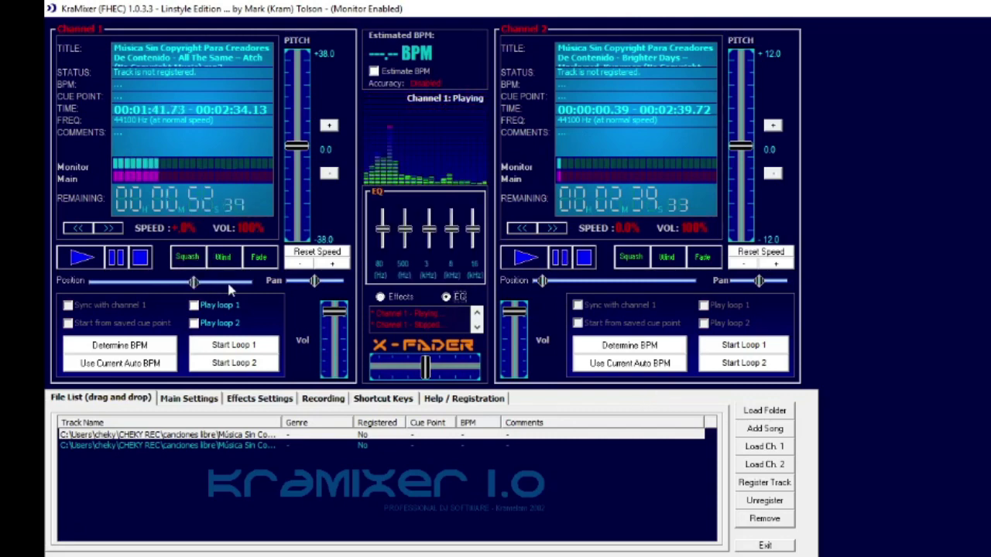
left_click_drag(383, 228, 451, 247)
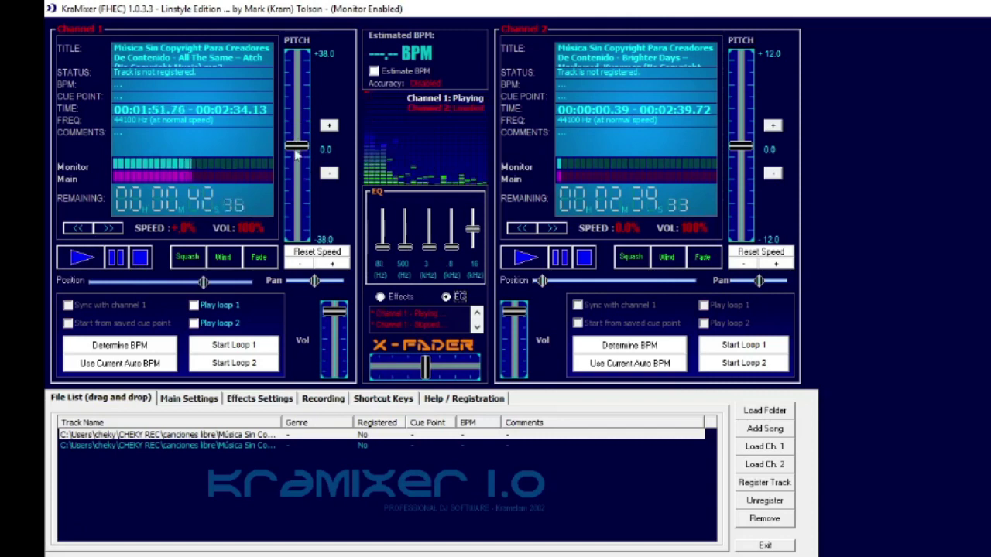
Raise channel 1's pitch to a speed of +2.0%, and try fast-forwarding and rewinding its track before stopping it
mouse_move(297, 154)
left_mouse_down()
mouse_move(296, 75)
mouse_move(298, 236)
mouse_move(306, 149)
left_mouse_up()
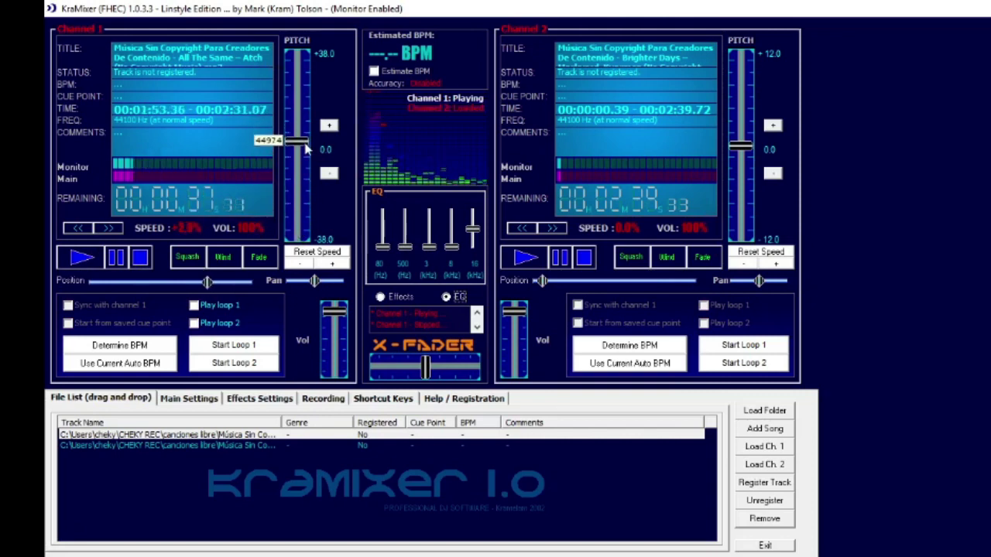
left_click(107, 230)
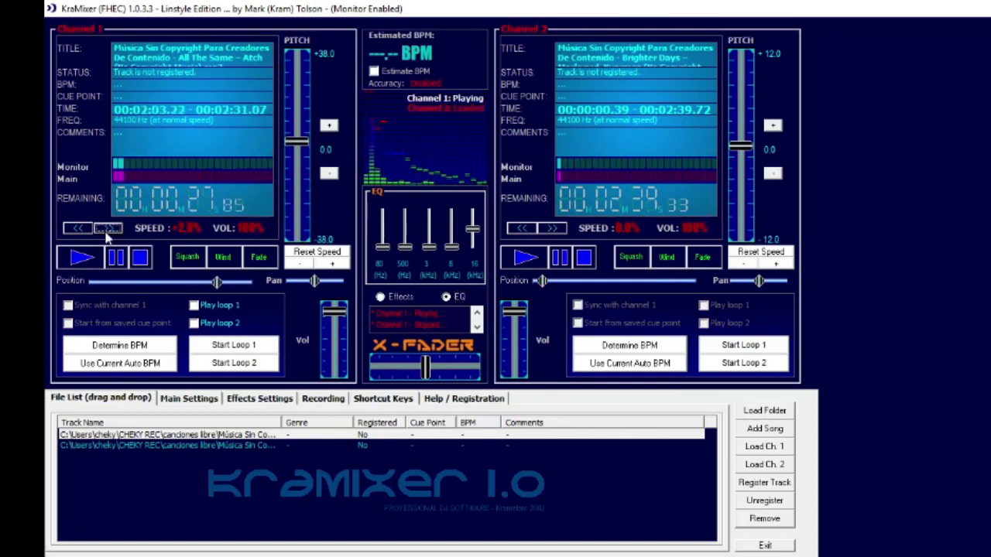
left_click(76, 229)
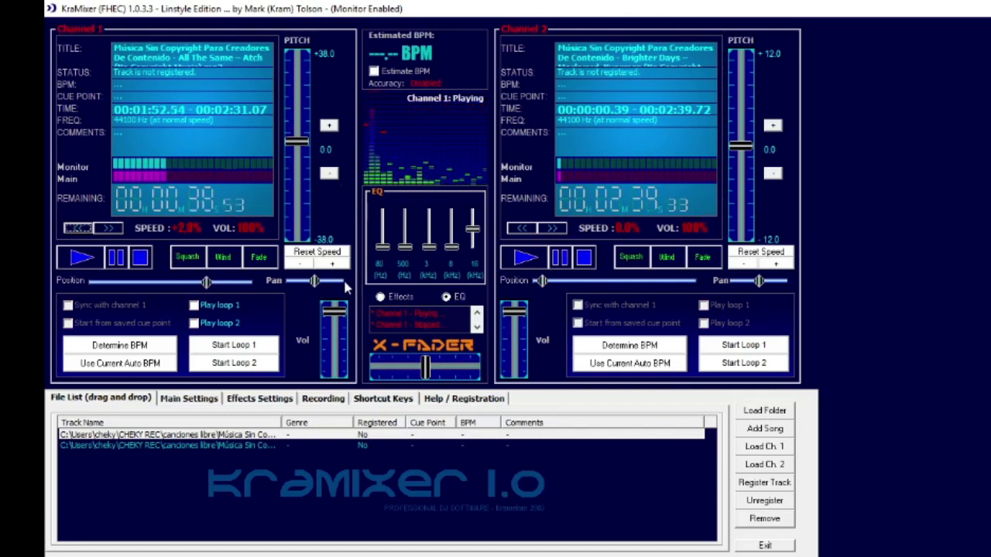
left_click(139, 256)
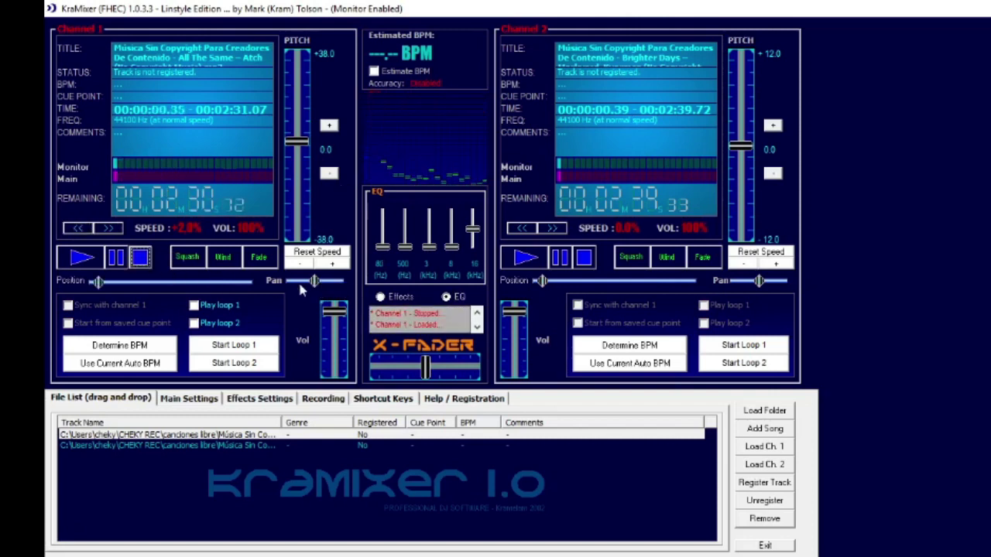
Bring back the effects section and shift the crossfader slightly toward channel 1 while its track plays from past the middle
left_click(380, 297)
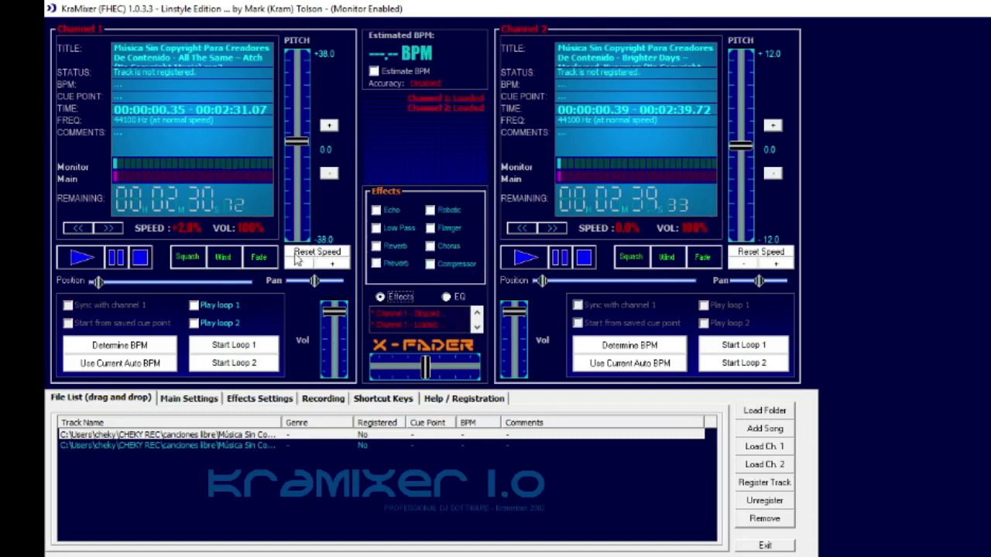
left_click(81, 257)
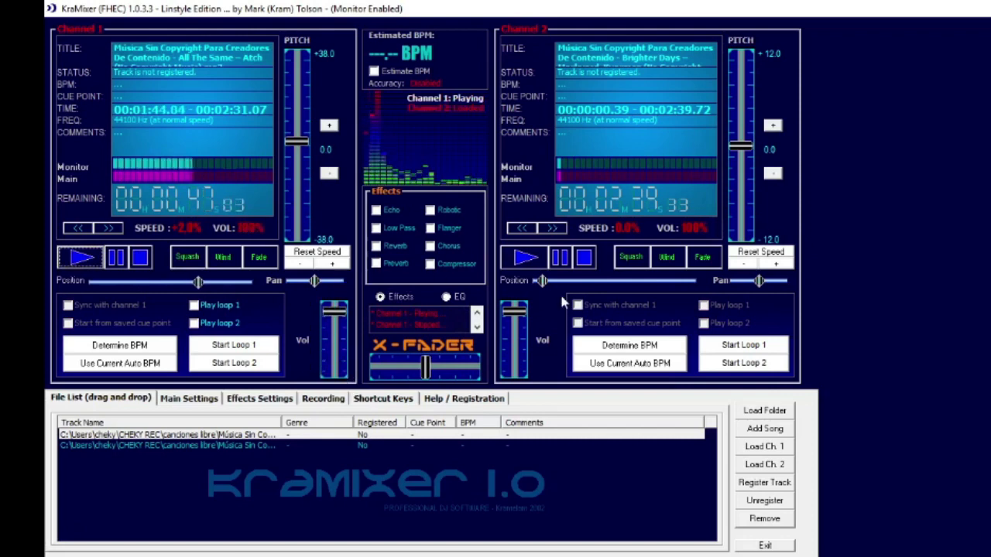
mouse_move(418, 371)
left_mouse_down()
mouse_move(470, 370)
mouse_move(323, 383)
mouse_move(424, 371)
left_mouse_up()
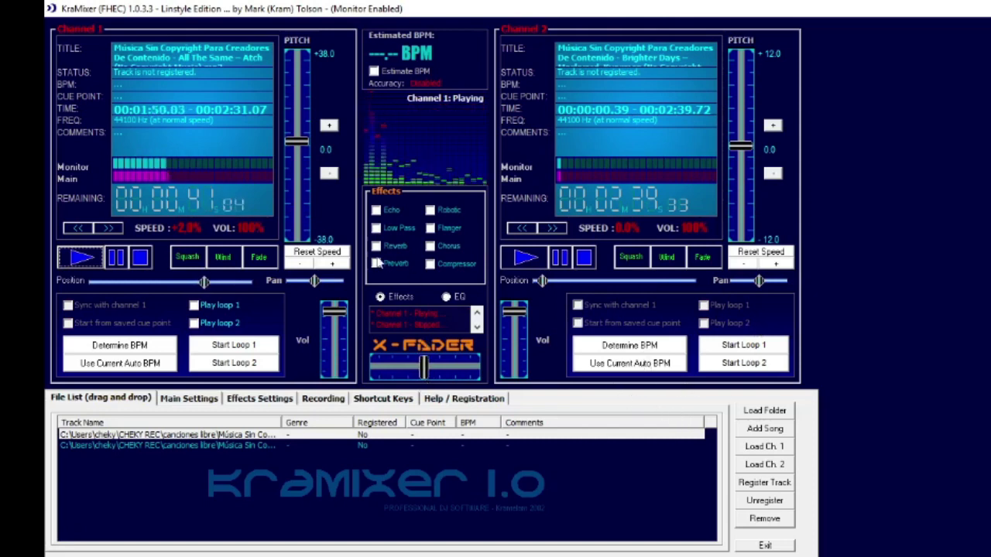
Record loop 1 on channel 1 and play it, start recording the loop again, and stop the channel
left_click(244, 348)
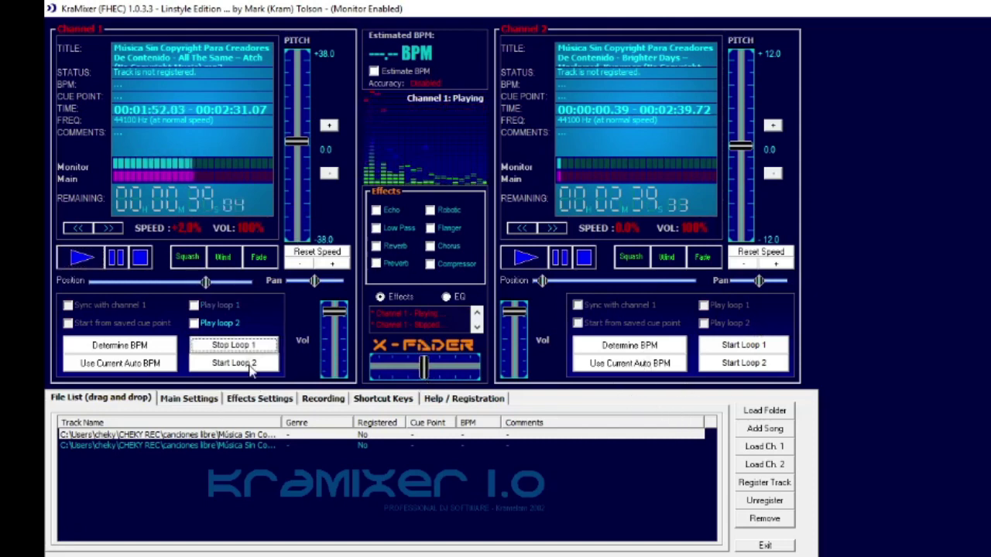
left_click(229, 344)
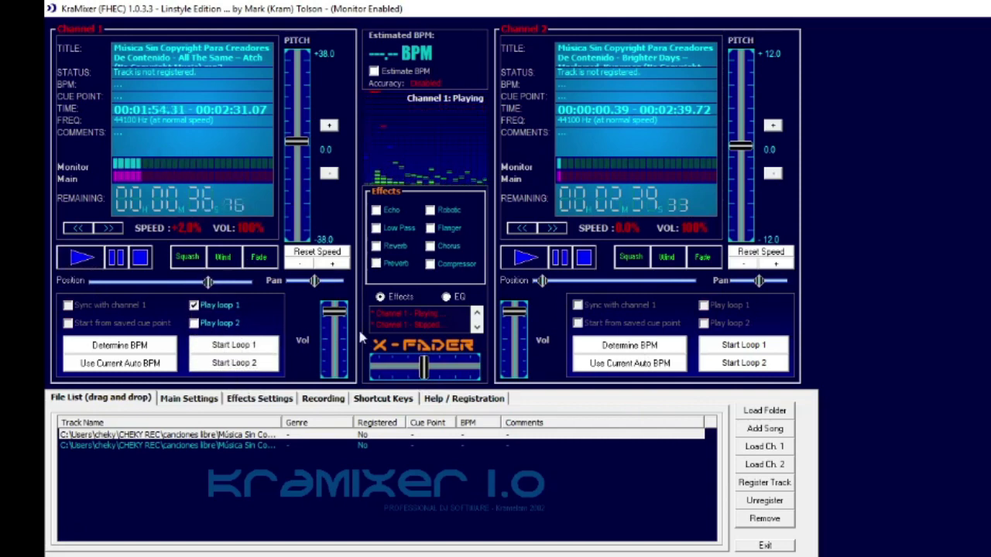
left_click(207, 345)
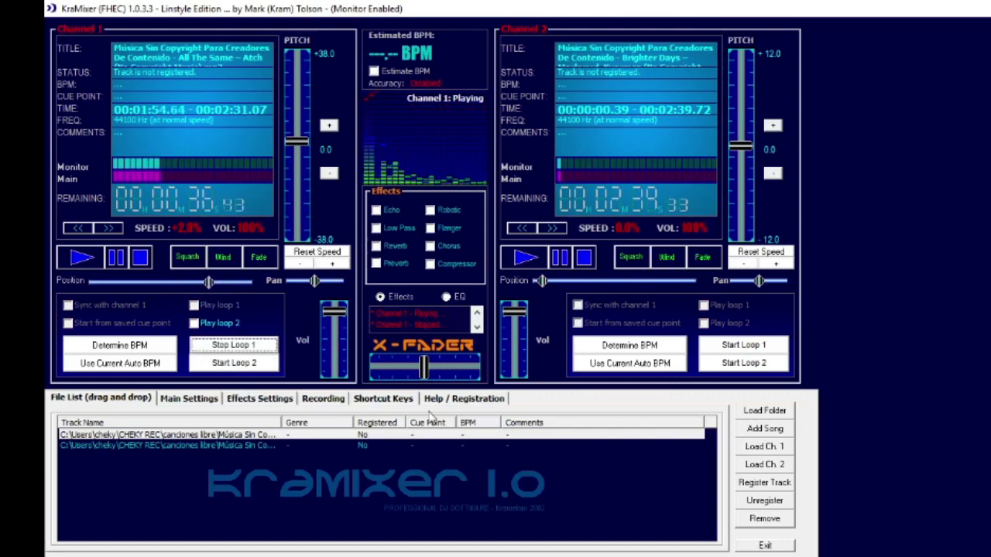
left_click(140, 257)
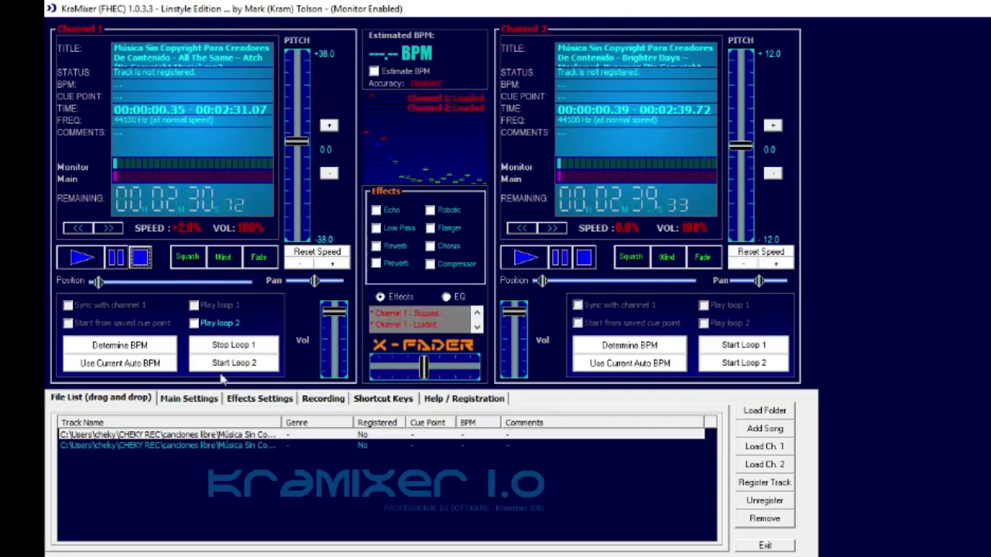